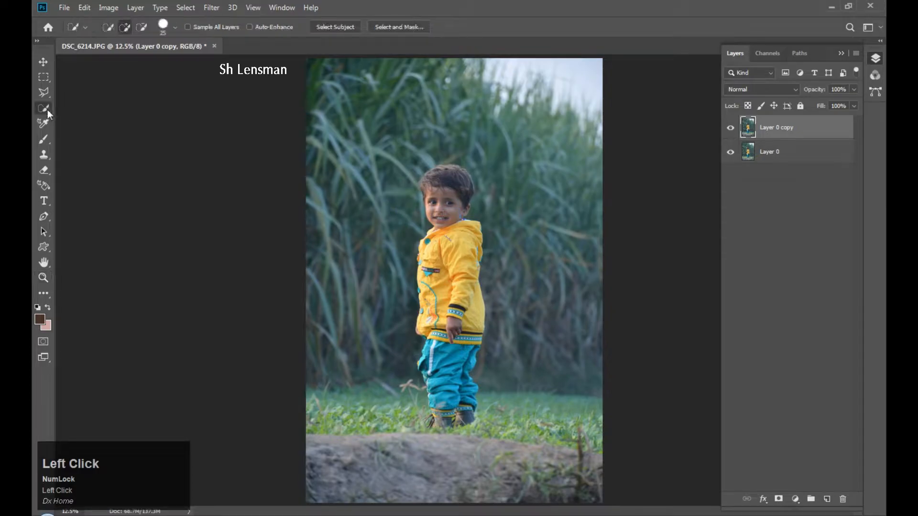
Pick the Quick Selection Tool from the toolbar flyout on the Layer 0 copy.
left_click(84, 109)
Select the child with Select Subject and check the selection zoomed in.
left_click(348, 28)
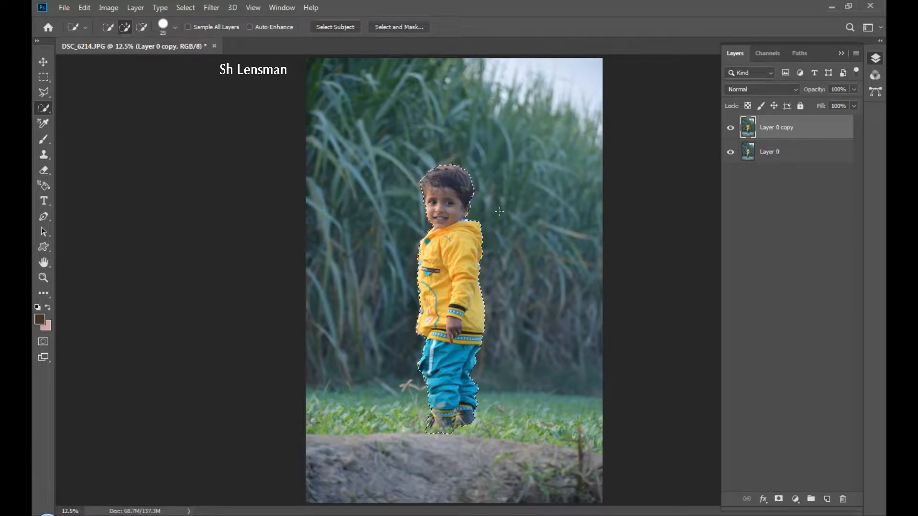
key("z")
left_click(455, 204)
left_click(455, 205)
right_click(463, 207)
left_click(469, 212)
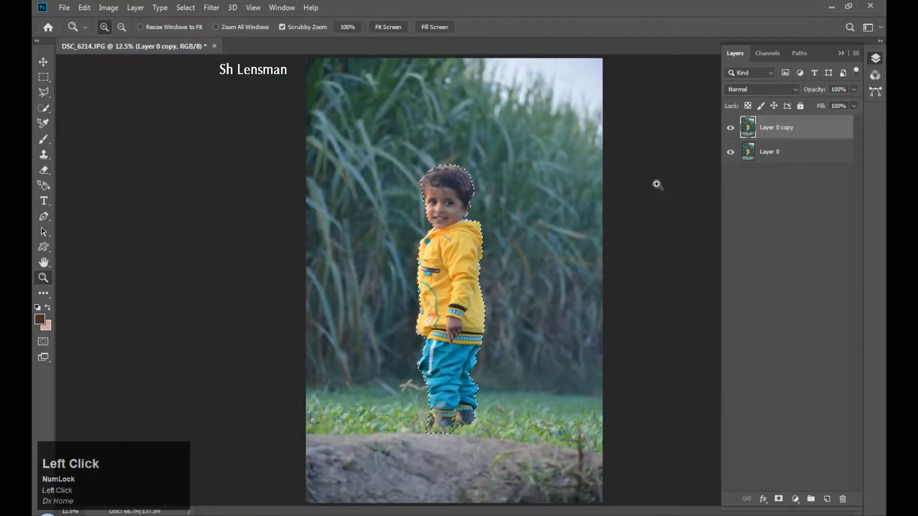
Mask Layer 0 copy to the child, then load that mask as a selection on Layer 0.
left_click(778, 500)
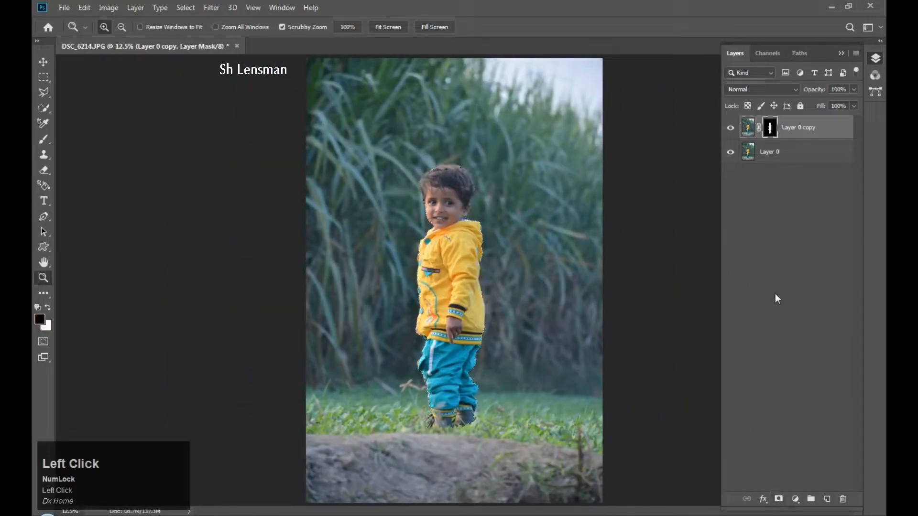
left_click(731, 129)
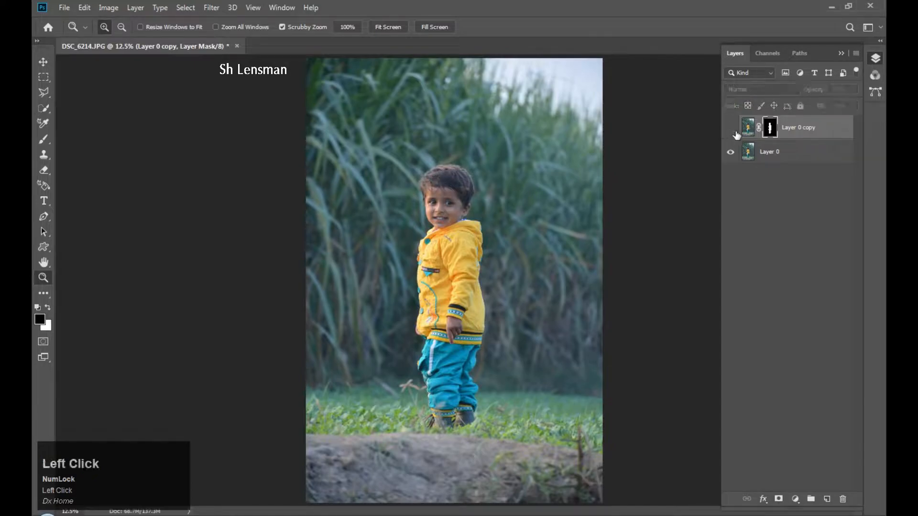
left_click(731, 129)
left_click(770, 155)
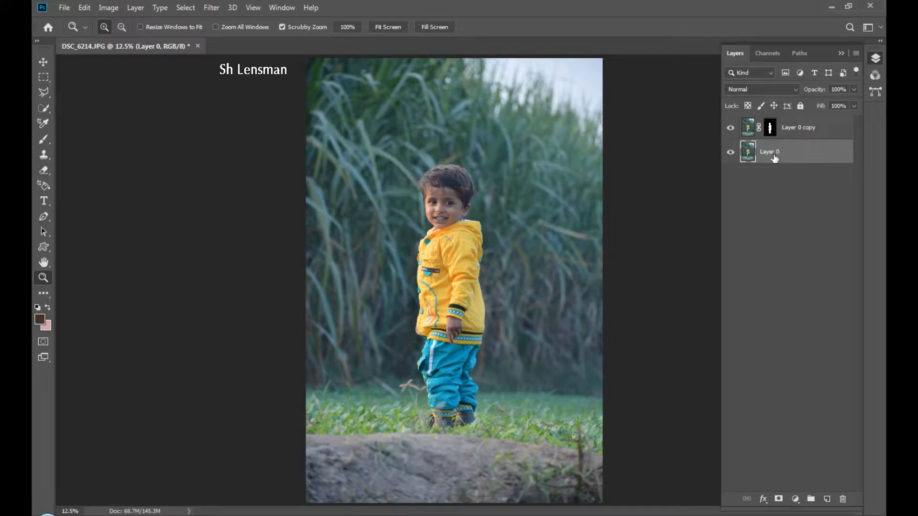
left_click(772, 128, "ctrl")
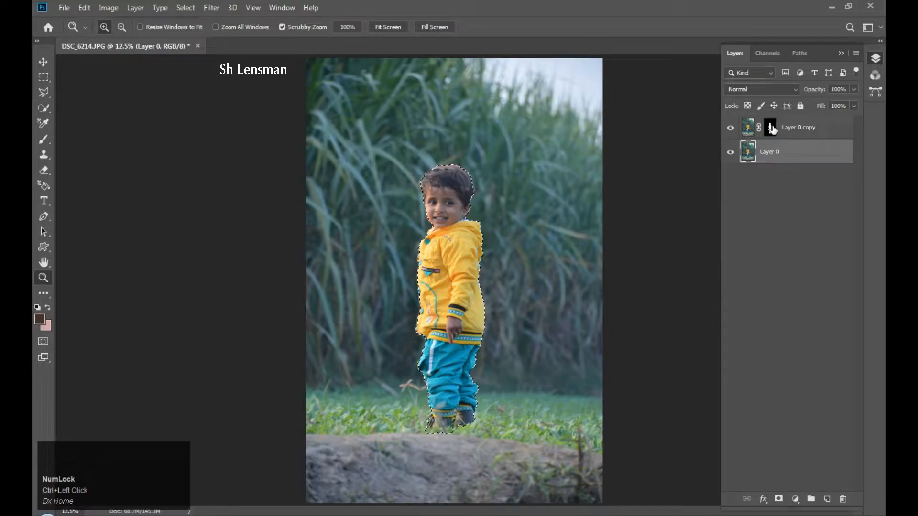
Content-Aware fill the child's selected area on Layer 0.
left_click(86, 7)
left_click(92, 194)
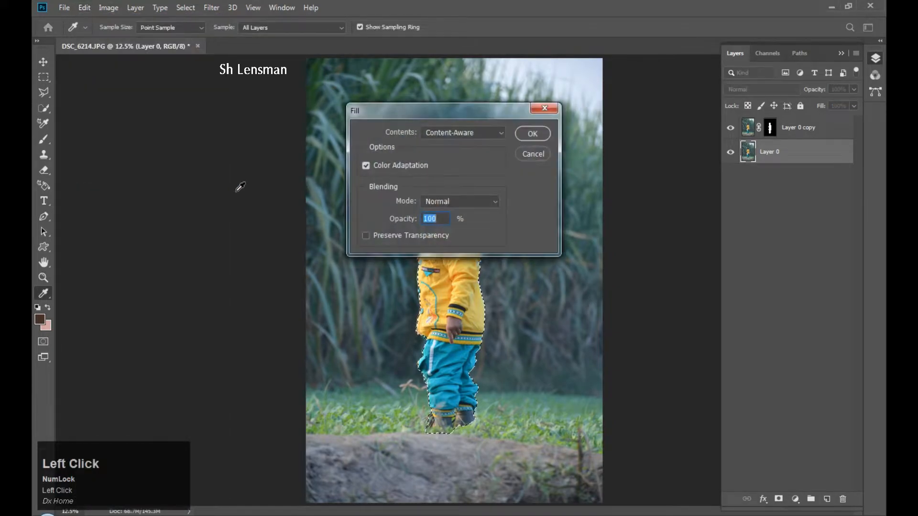
left_click(533, 134)
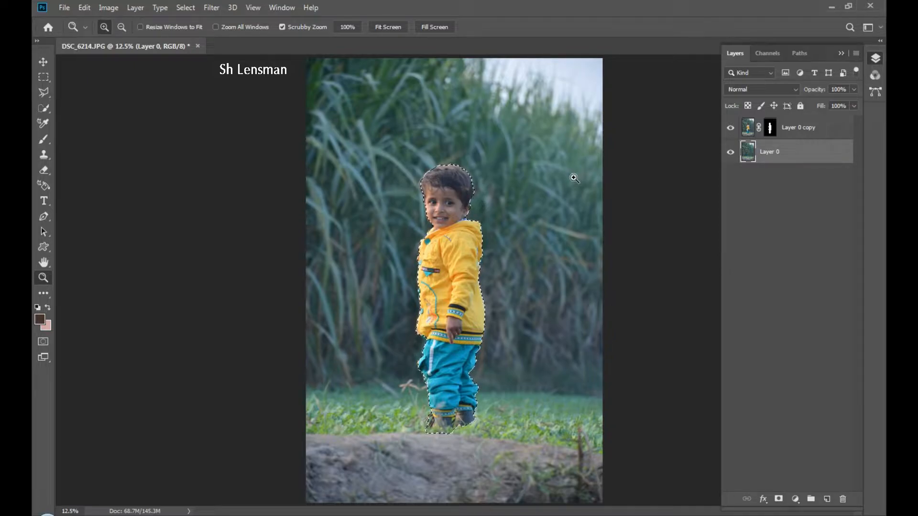
Hide Layer 0 copy, deselect, and zoom in on the filled area.
left_click(729, 129)
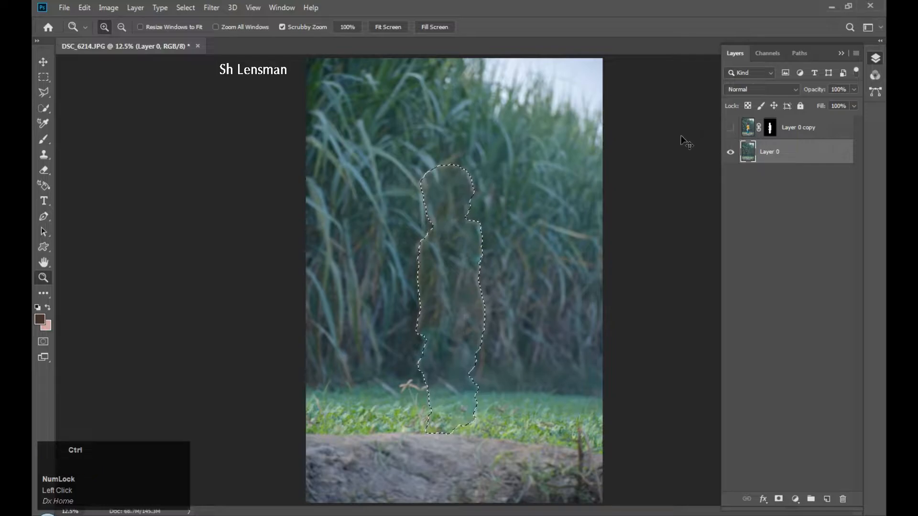
key("ctrl+d")
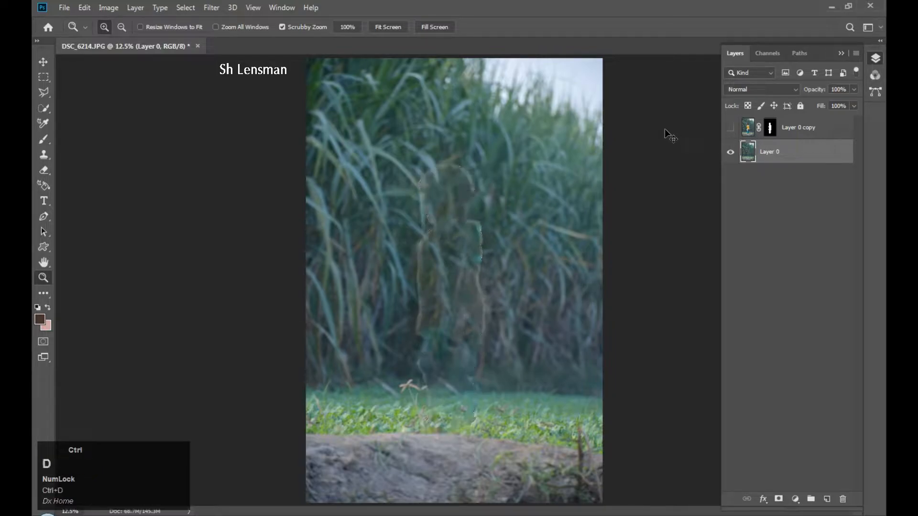
left_click(492, 191)
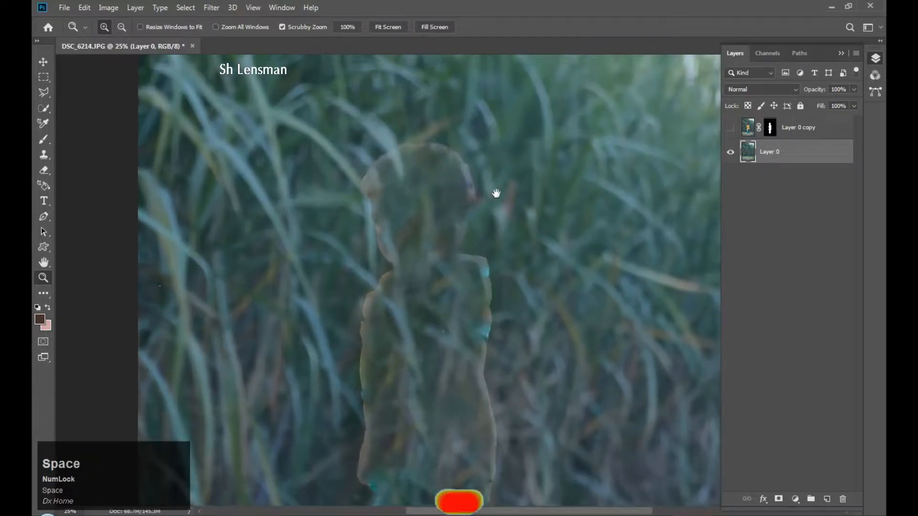
Clone Stamp reeds over the ghost outline's head and right edge with an enlarged brush.
key("s")
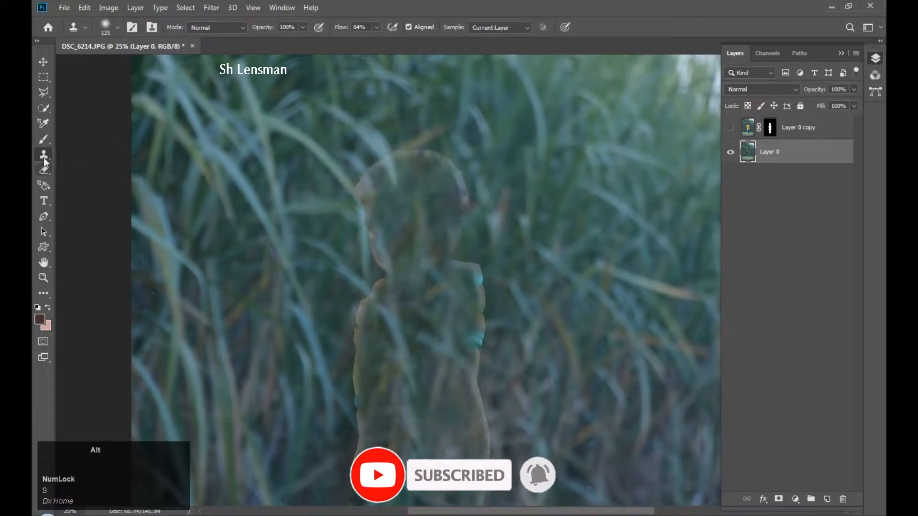
left_click(498, 171, "alt")
key("bracketright")
key("bracketright")
mouse_move(463, 180)
left_mouse_down()
mouse_move(451, 265)
mouse_move(483, 286)
mouse_move(484, 326)
mouse_move(489, 232)
left_mouse_up()
left_click(496, 238, "alt")
mouse_move(484, 280)
left_mouse_down()
mouse_move(480, 343)
mouse_move(473, 325)
mouse_move(483, 250)
left_mouse_up()
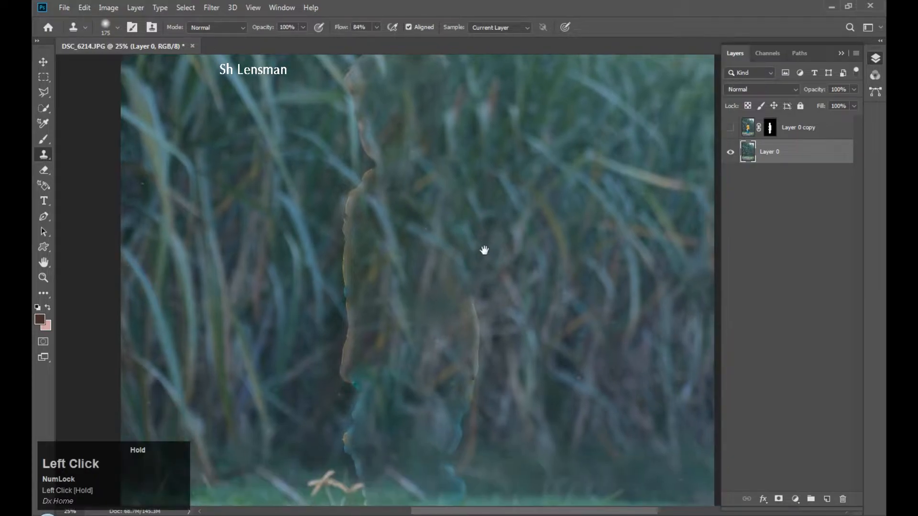
mouse_move(489, 281)
left_mouse_down()
mouse_move(473, 287)
mouse_move(479, 337)
left_mouse_up()
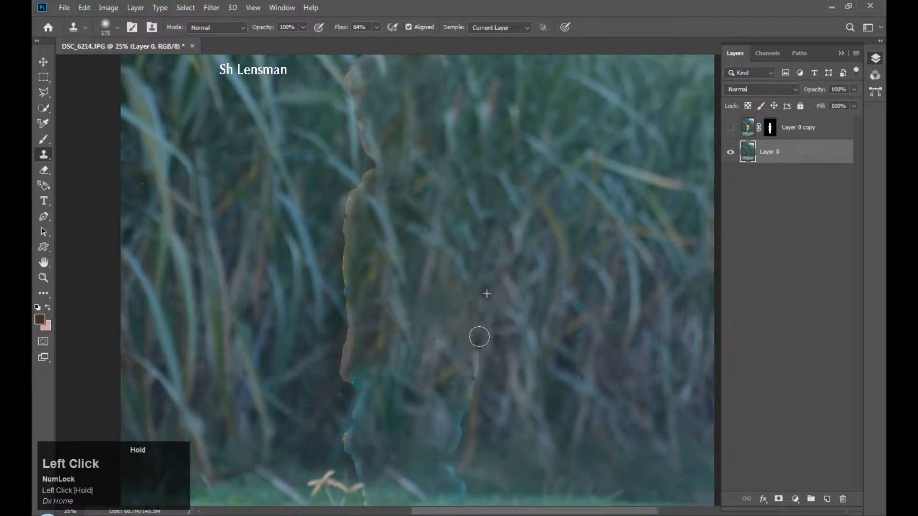
Clone reeds further down the outline's right edge and over the blue streak.
left_click_drag(490, 276, 495, 209)
left_click(490, 242, "alt")
left_click_drag(481, 303, 463, 360)
left_click_drag(486, 322, 483, 259)
mouse_move(467, 289)
left_mouse_down()
mouse_move(449, 320)
mouse_move(464, 361)
mouse_move(460, 405)
left_mouse_up()
left_click(483, 317, "alt")
left_click(492, 342, "alt")
Clone reeds over the outline's lower and left edges, including its blue part.
left_click(345, 376, "alt")
left_click_drag(370, 383, 372, 388)
left_click(332, 315, "alt")
left_click_drag(366, 340, 369, 378)
left_click(331, 314, "alt")
mouse_move(337, 309)
left_mouse_down()
mouse_move(359, 272)
mouse_move(307, 294)
mouse_move(357, 297)
mouse_move(365, 264)
mouse_move(353, 283)
mouse_move(355, 255)
mouse_move(344, 250)
mouse_move(354, 202)
left_mouse_up()
left_click(336, 290, "alt")
left_click(354, 276, "alt")
left_click(329, 260, "alt")
Cover the outline's middle, upper part and top arc with cloned reeds, then zoom out.
left_click_drag(343, 224, 336, 342)
left_click(320, 299, "alt")
mouse_move(340, 285)
left_mouse_down()
mouse_move(340, 237)
mouse_move(375, 156)
mouse_move(369, 177)
left_mouse_up()
left_click(314, 250, "alt")
left_click(317, 185, "alt")
mouse_move(358, 170)
left_mouse_down()
mouse_move(360, 246)
mouse_move(359, 127)
mouse_move(345, 123)
mouse_move(402, 107)
mouse_move(435, 114)
left_mouse_up()
left_click(341, 228, "alt")
left_click(316, 211, "alt")
left_click(344, 123, "alt")
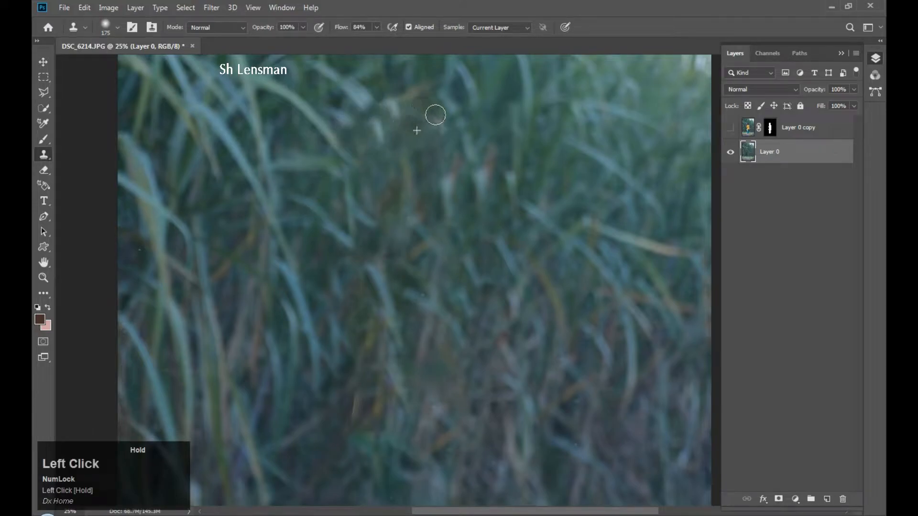
key("z")
left_click(447, 159, "alt")
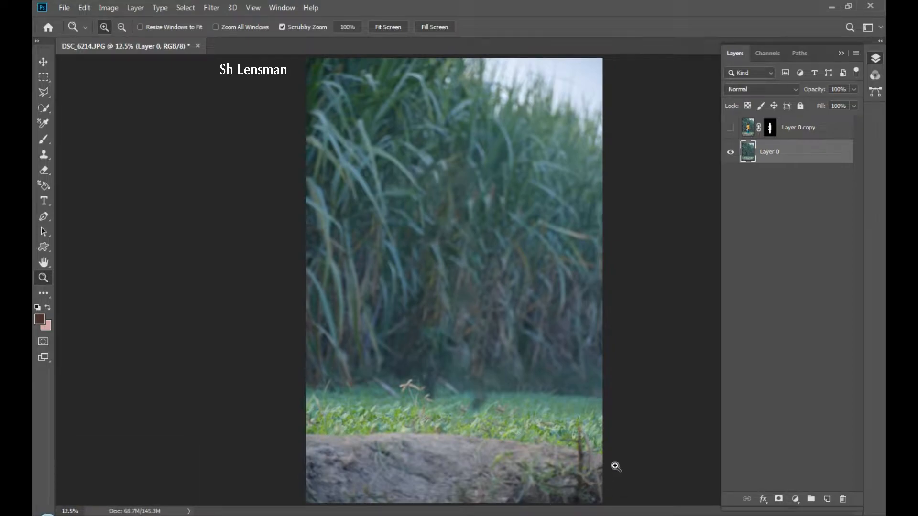
Polygonal-lasso the dirt mound along the bottom and Content-Aware fill it with grass.
key("l")
key("l")
left_click(609, 454)
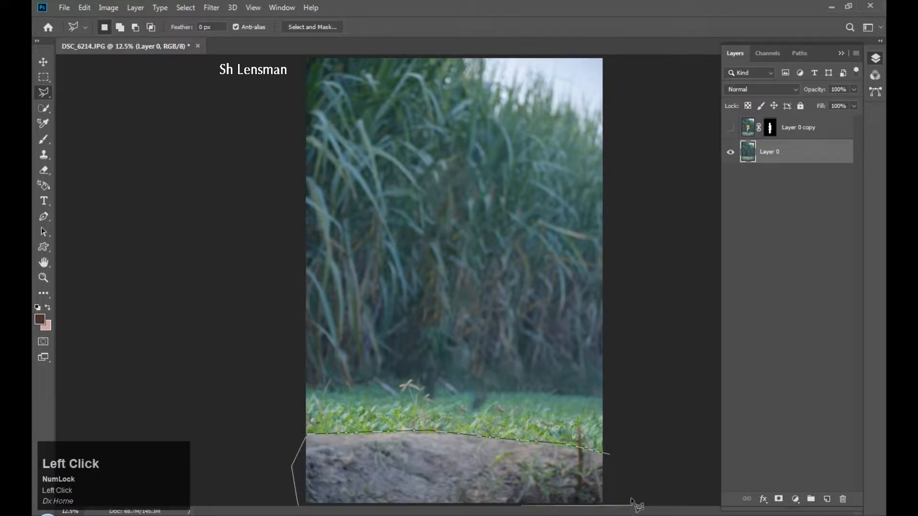
left_click(611, 455)
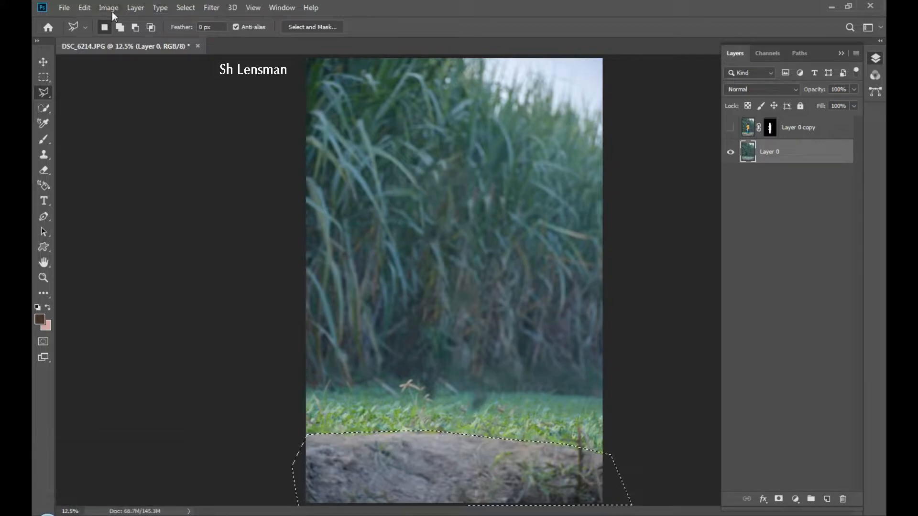
left_click(88, 7)
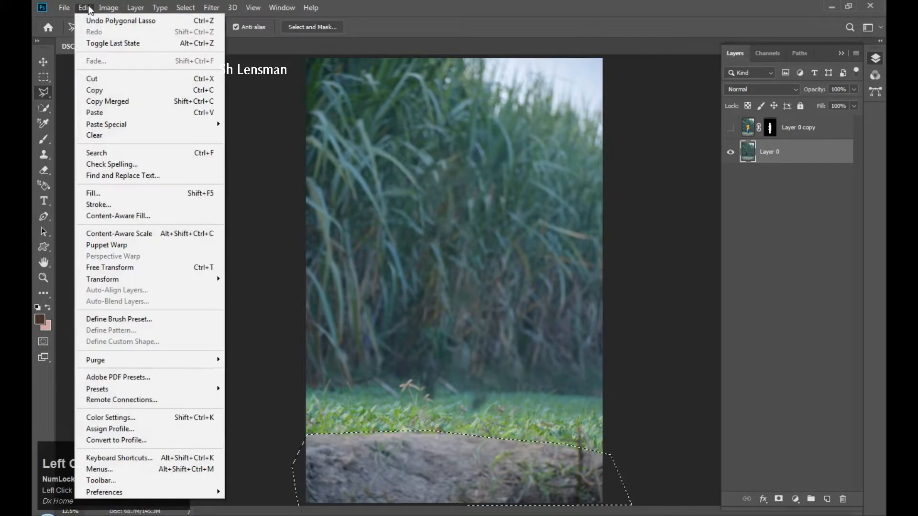
left_click(93, 191)
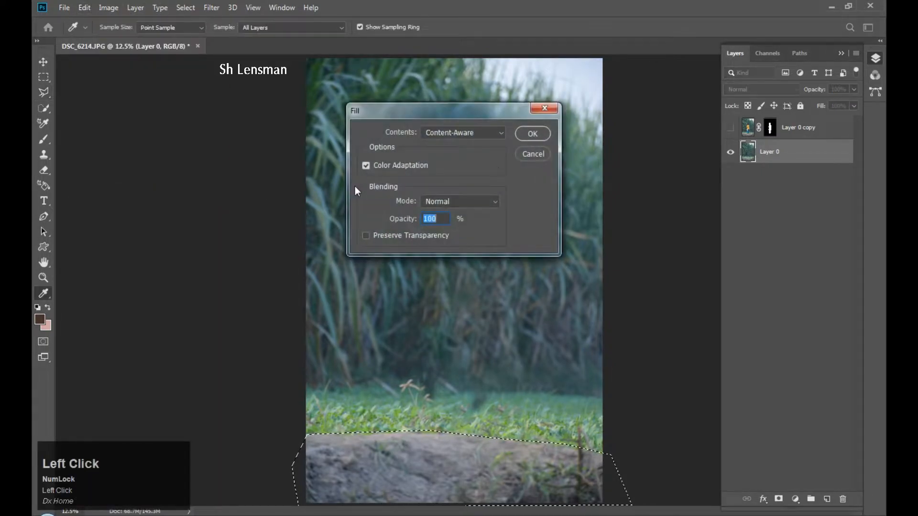
left_click(538, 138)
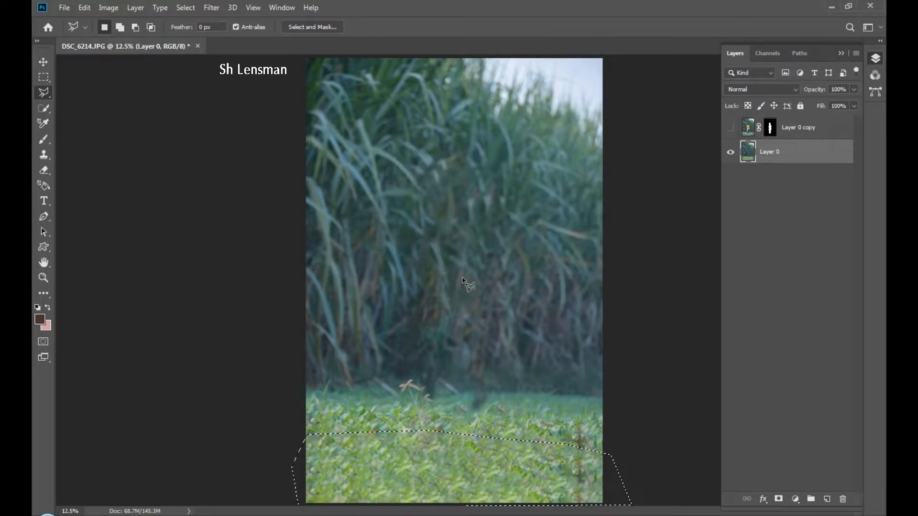
key("ctrl+d")
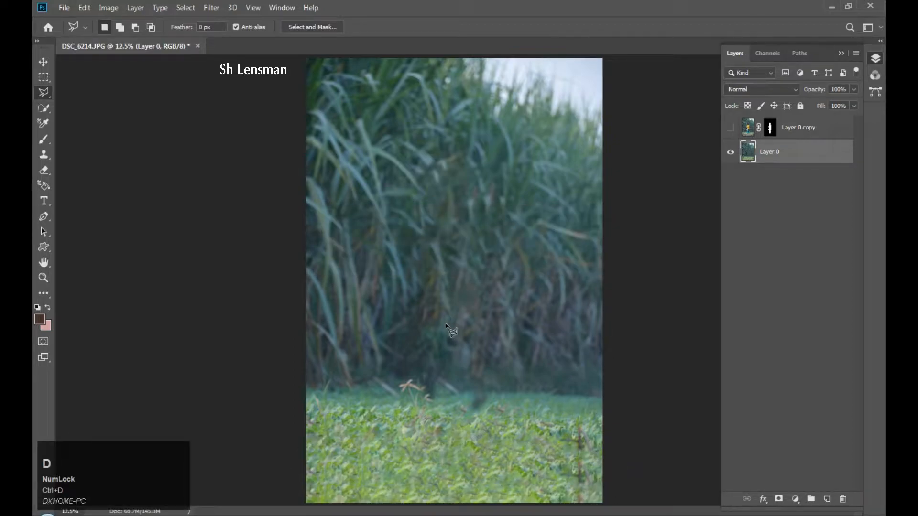
Zoom into the new grass and set up a much larger Clone Stamp brush.
key("z")
key("z")
left_click(422, 425)
key("space")
left_click_drag(426, 387, 439, 330)
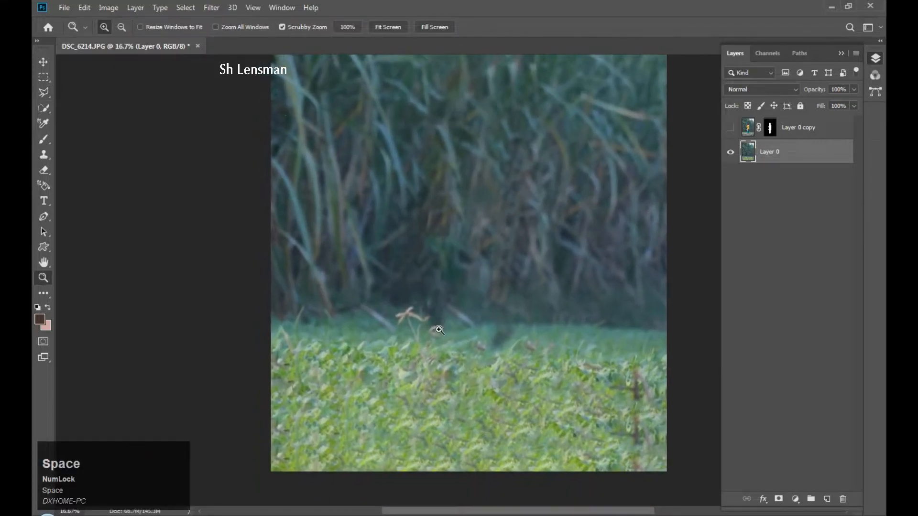
key("s")
left_click(410, 314, "alt")
key("bracketright")
key("bracketright")
key("bracketright")
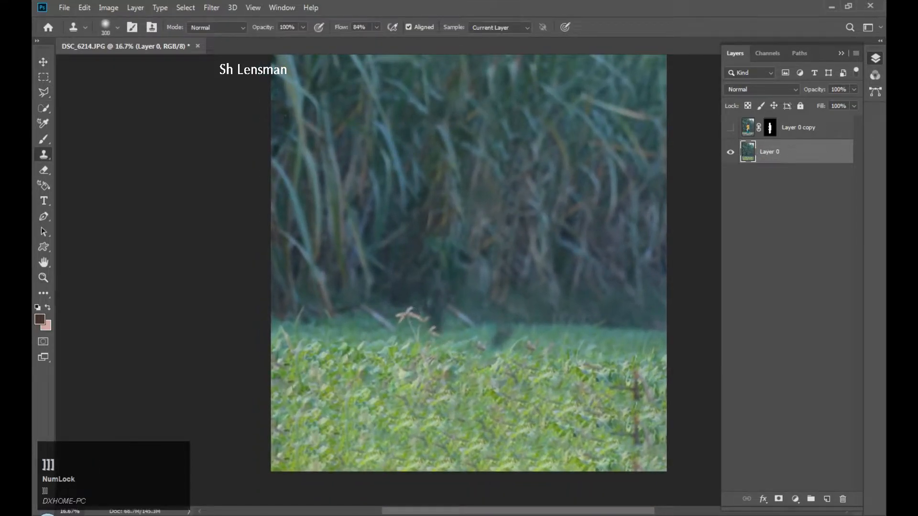
key("bracketright")
key("bracketright")
key("bracketright")
key("bracketright")
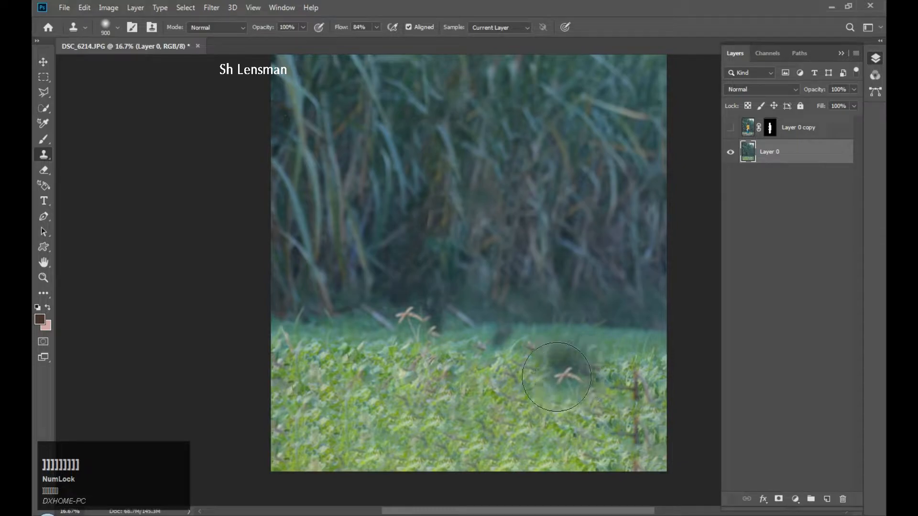
Clone grass over the dark patch and the field's left edge, then zoom out.
left_click(421, 334, "alt")
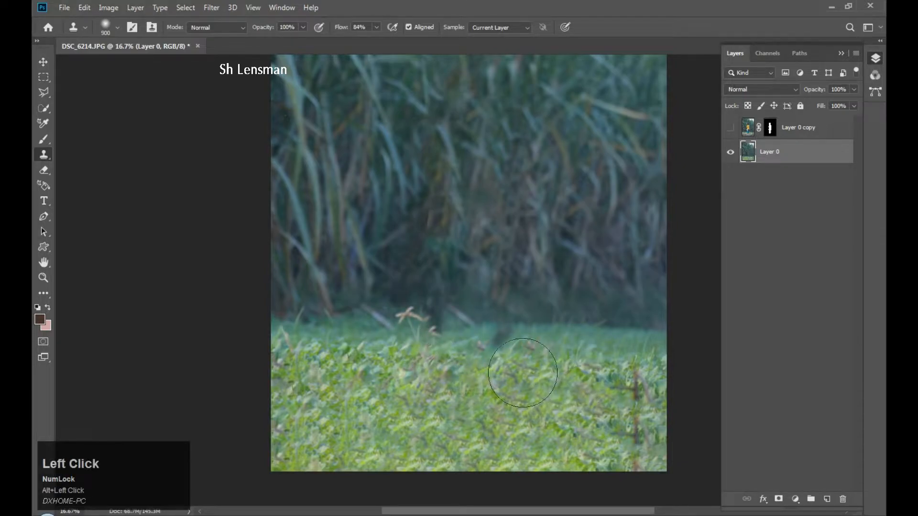
mouse_move(573, 357)
left_mouse_down()
mouse_move(630, 442)
mouse_move(566, 458)
mouse_move(432, 425)
left_mouse_up()
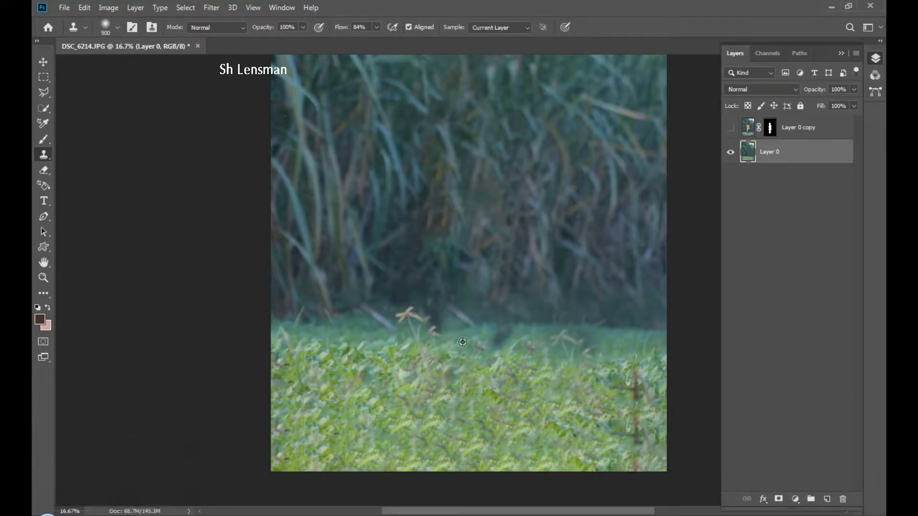
left_click(573, 356, "alt")
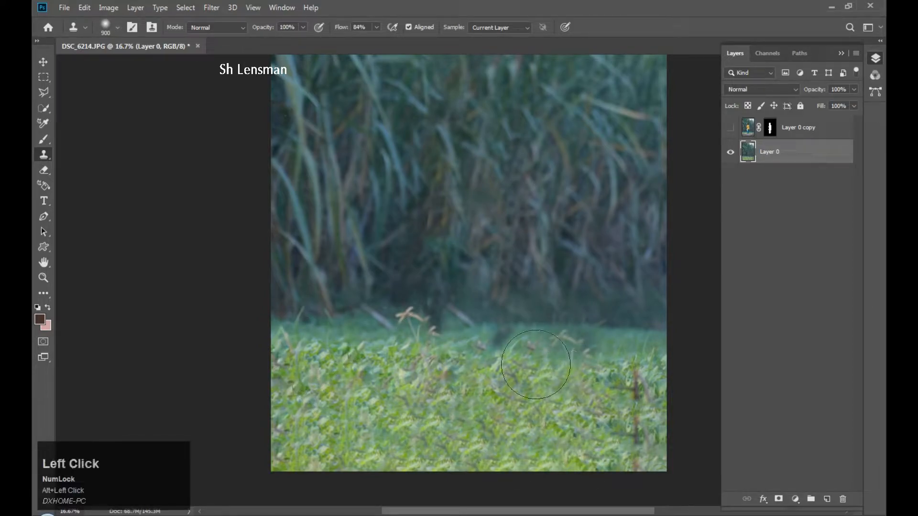
left_click(304, 341)
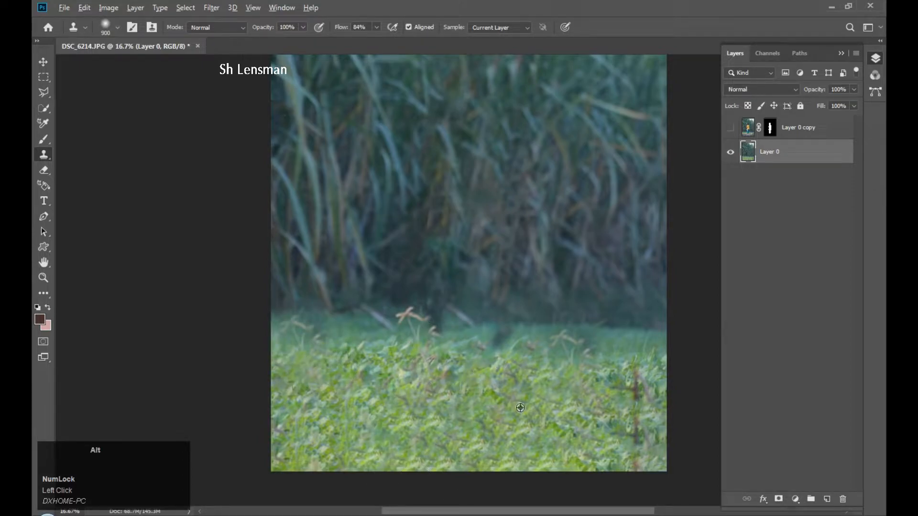
key("z")
left_click(526, 372, "alt")
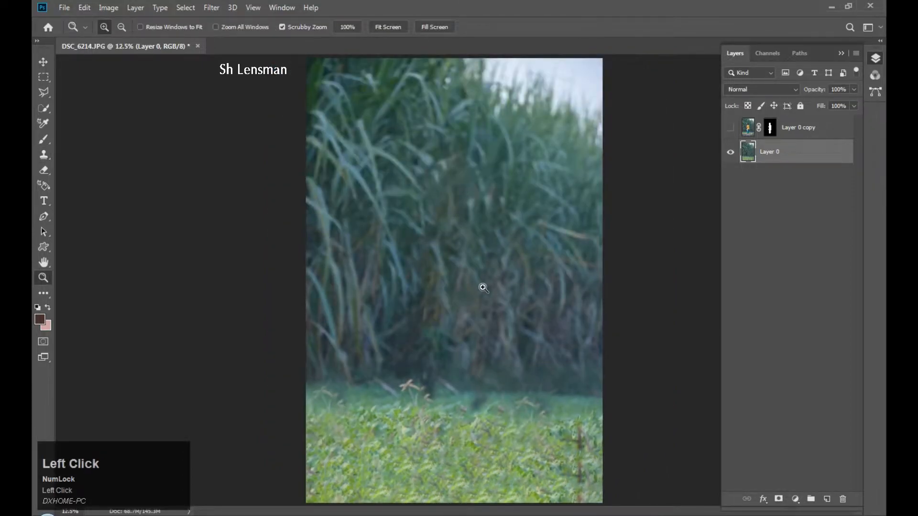
Start a Tilt-Shift blur from Filter > Blur Gallery on the background layer.
left_click(483, 287, "alt")
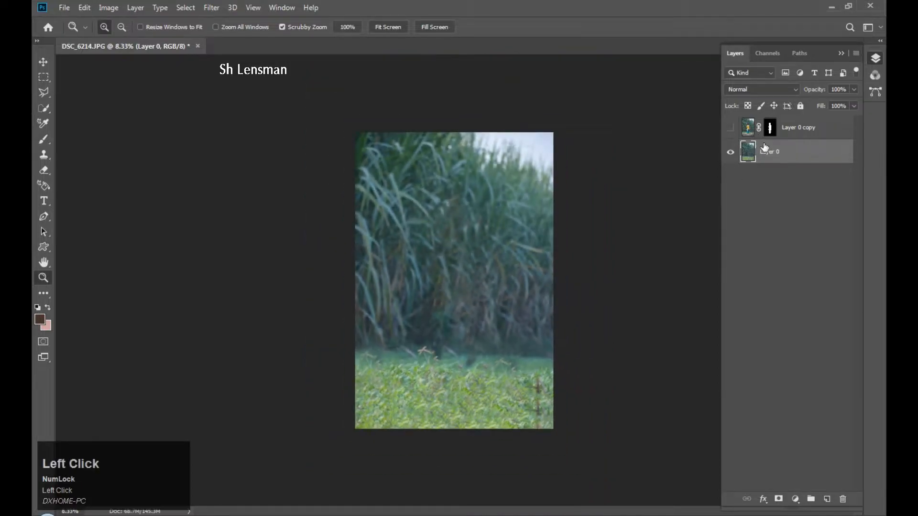
left_click(214, 9)
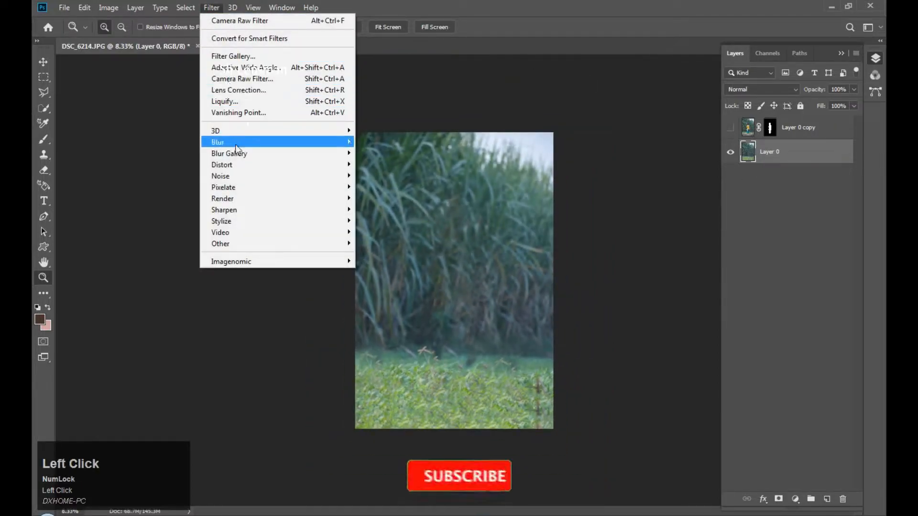
mouse_move(234, 153)
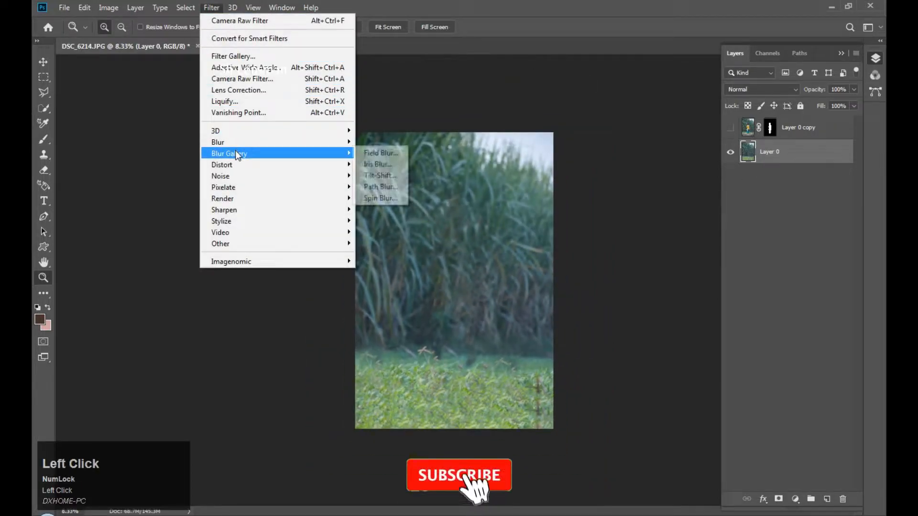
left_click(384, 174)
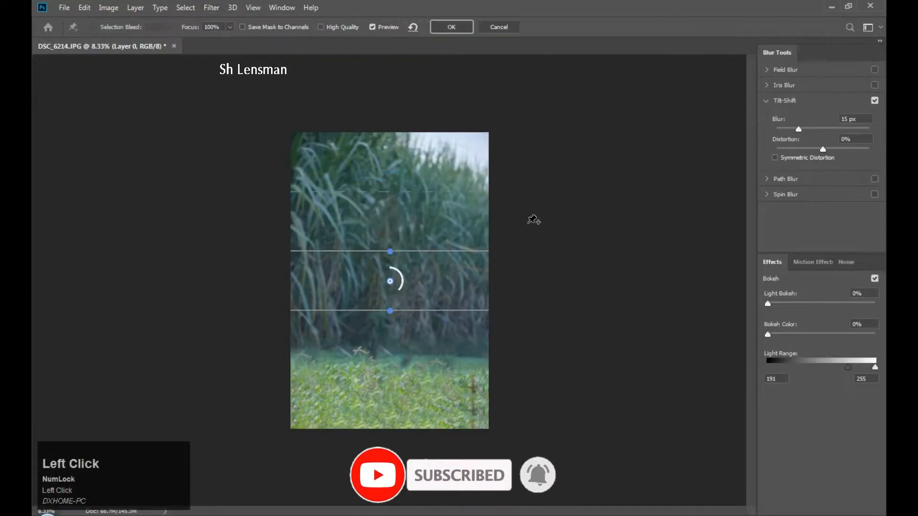
Lower the sharp focus band onto the grass and set the blur to about 121 px.
left_click_drag(394, 285, 391, 358)
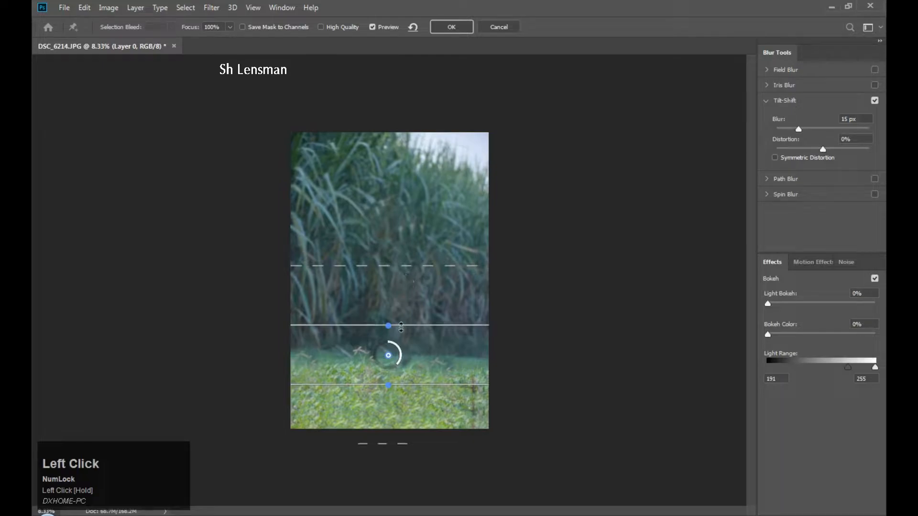
left_click_drag(396, 363, 395, 367)
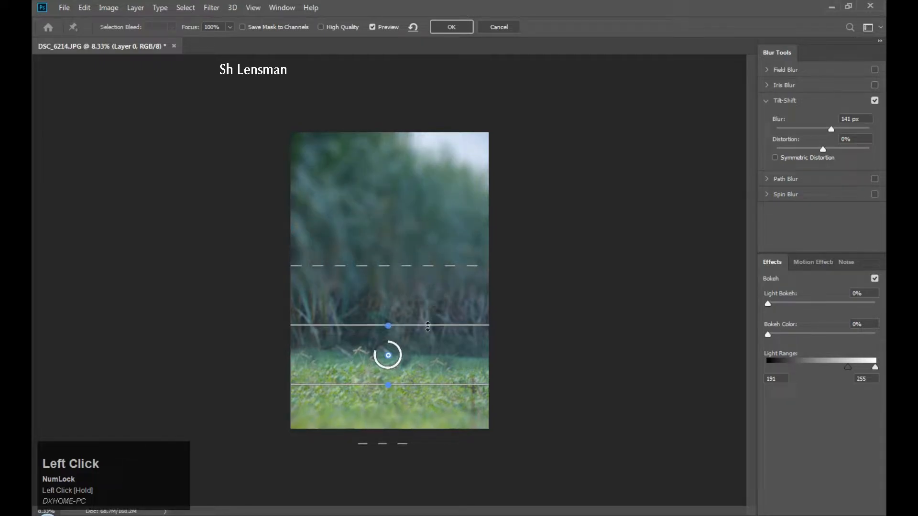
left_click_drag(428, 329, 417, 410)
left_click_drag(423, 355, 376, 381)
key("ctrl+z")
key("ctrl+z")
left_click(398, 362)
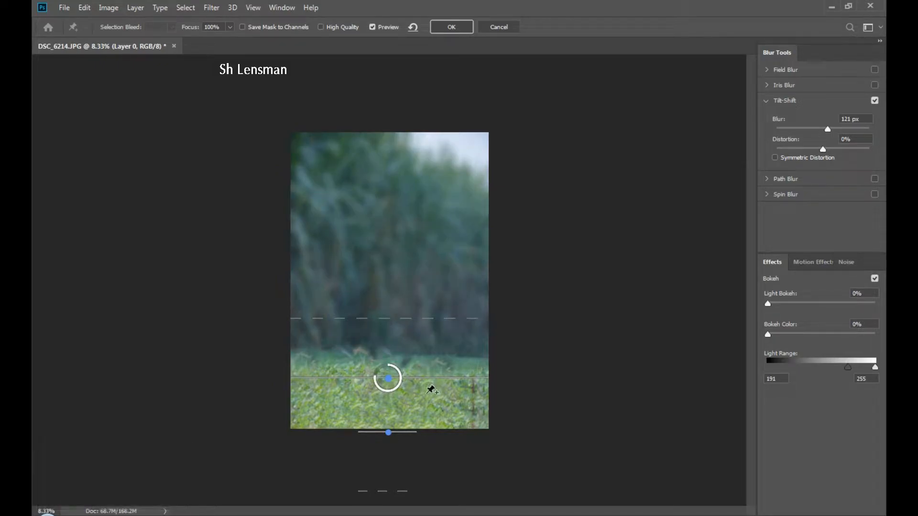
Commit the Tilt-Shift blur to Layer 0 and fit the whole image back on screen.
left_click(451, 27)
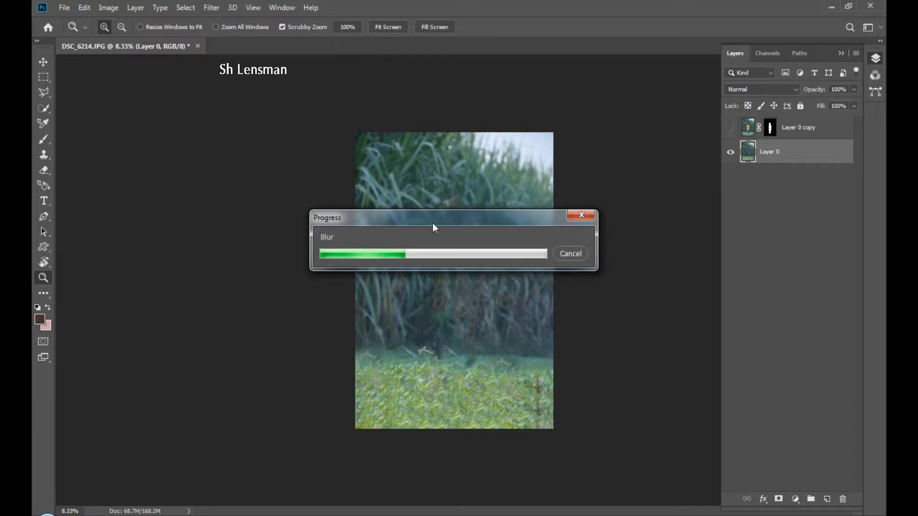
middle_click(490, 251)
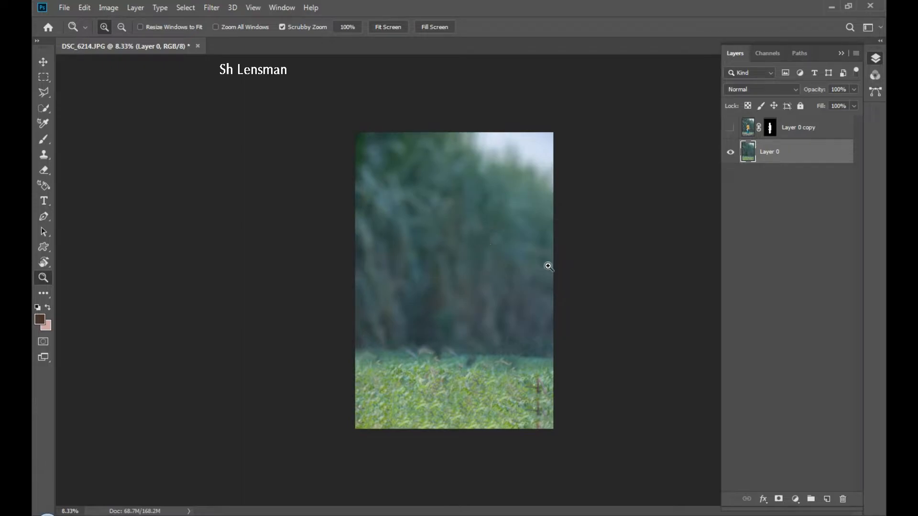
right_click(464, 269)
left_click(478, 276)
right_click(490, 252)
left_click(501, 261)
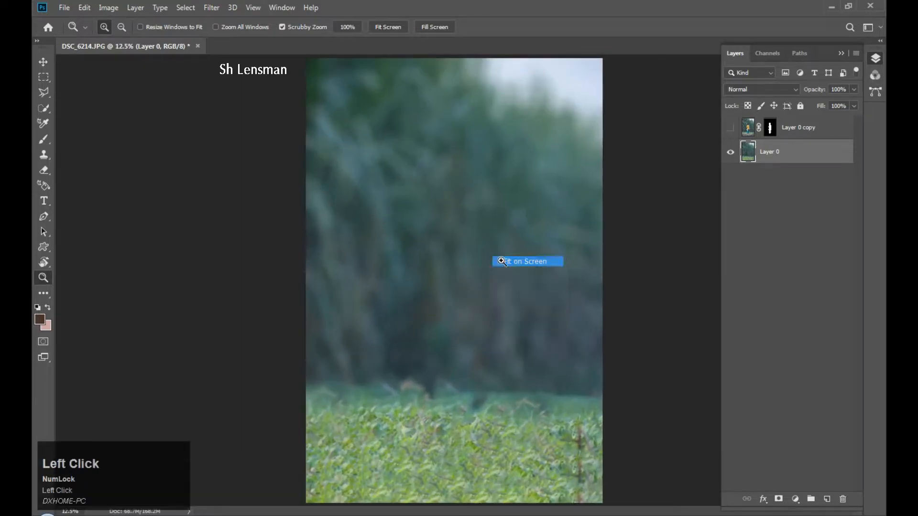
left_click(487, 263, "alt")
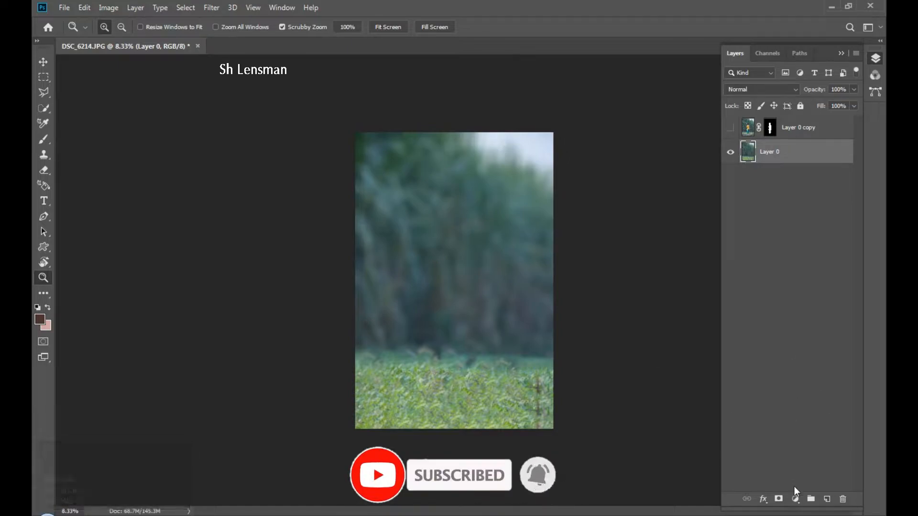
left_click(795, 498)
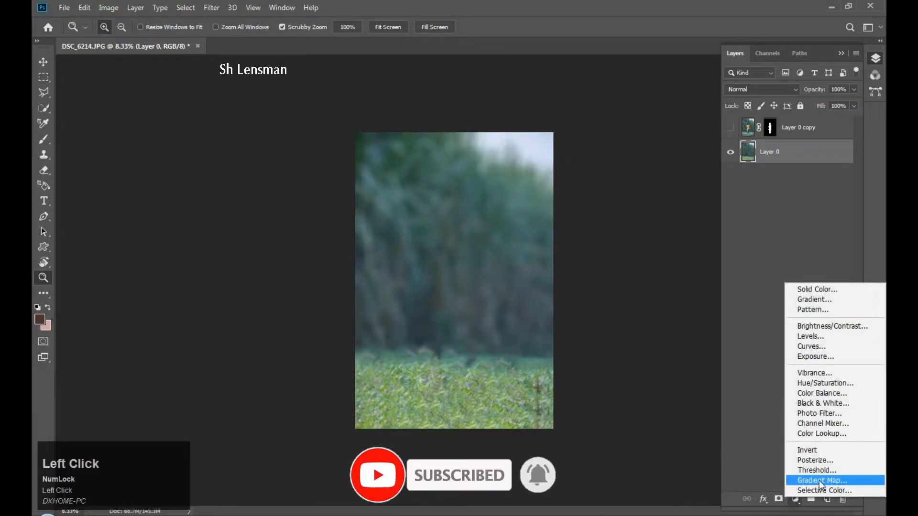
Add a Color Lookup adjustment layer using the 3Strip.look LUT, then close Properties.
left_click(808, 435)
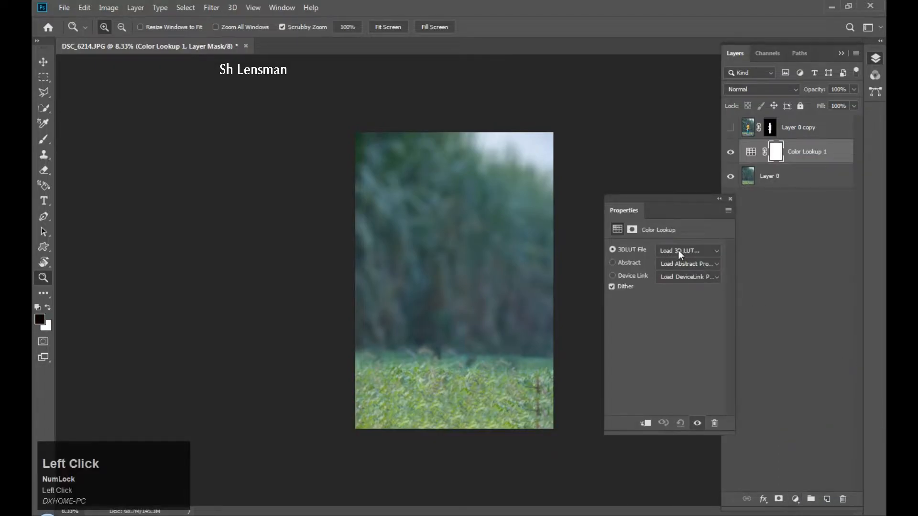
left_click(706, 250)
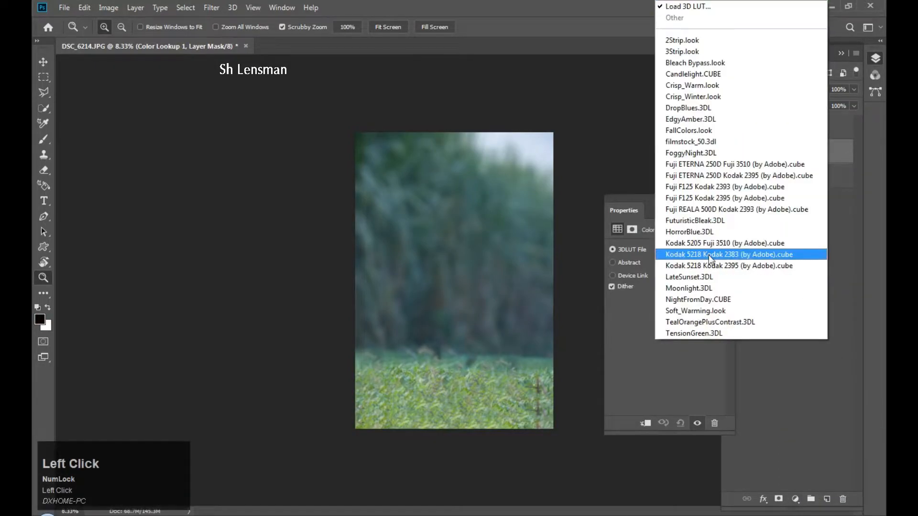
left_click(679, 51)
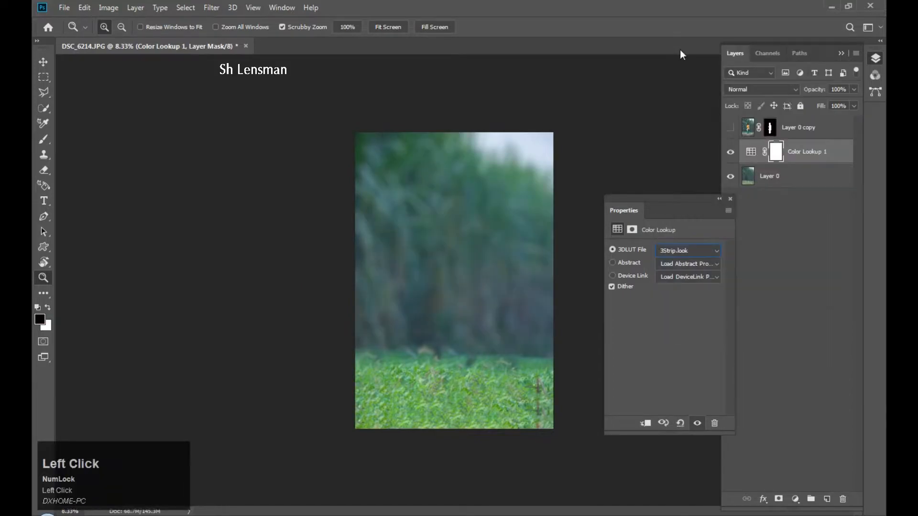
left_click(730, 198)
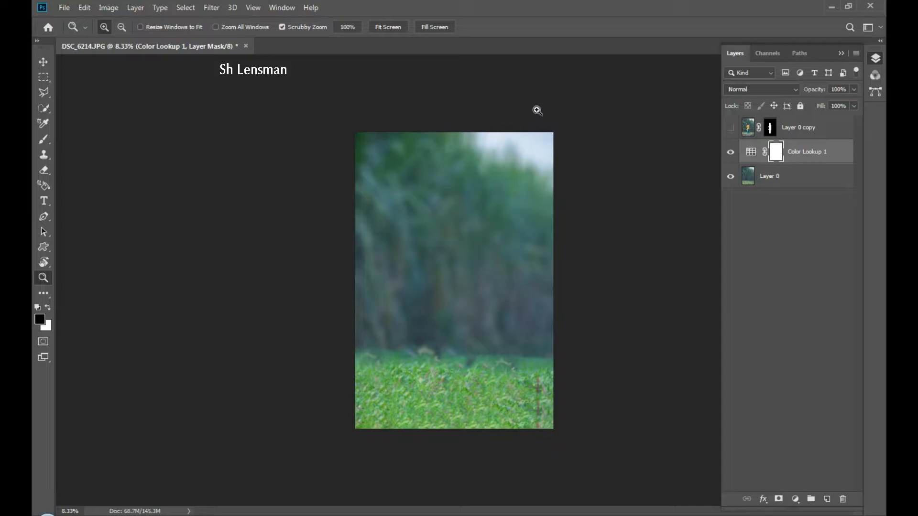
Select Layer 0 and open the Camera Raw Filter on it.
left_click(214, 8)
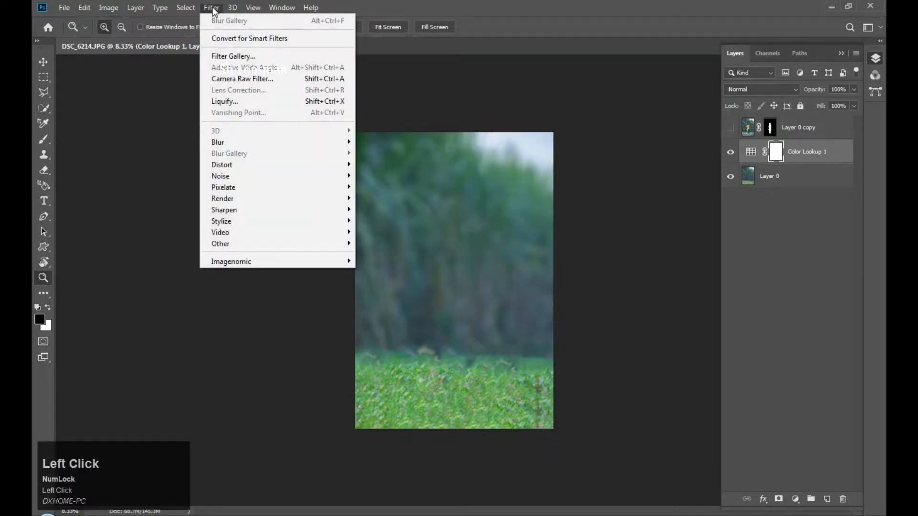
left_click(771, 176)
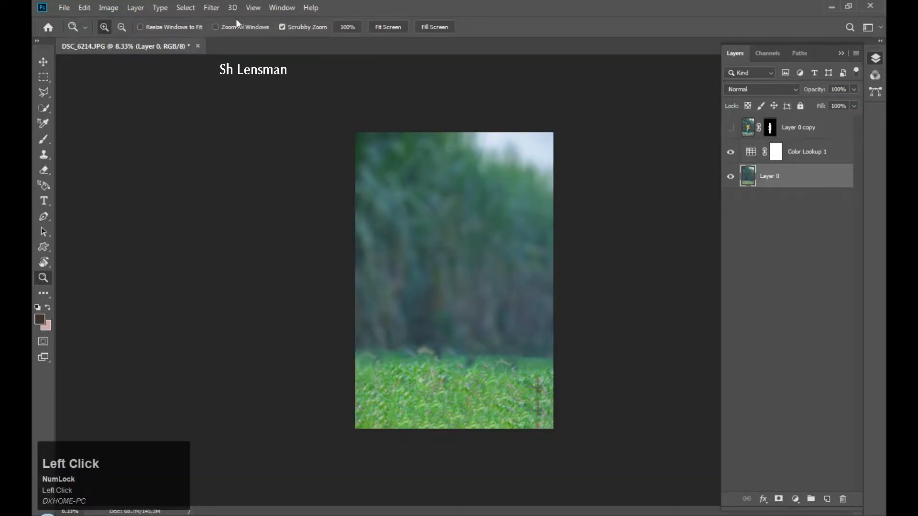
left_click(212, 8)
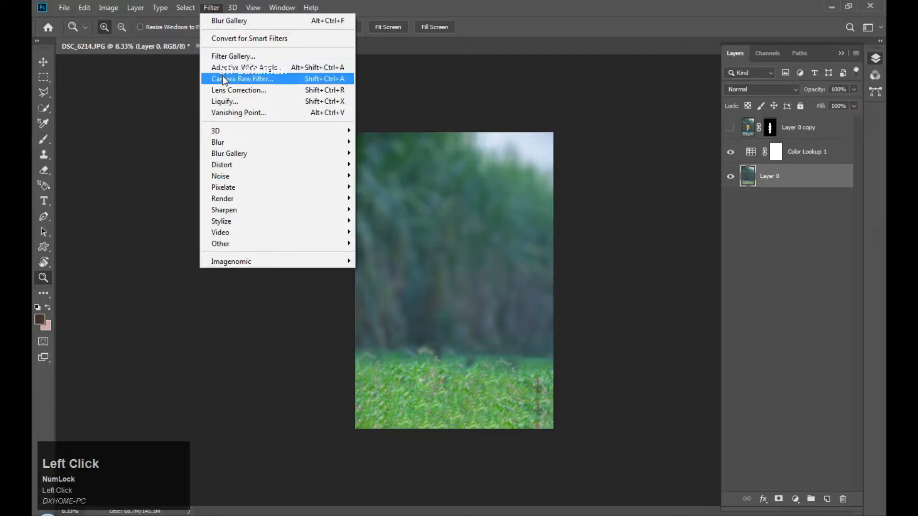
left_click(259, 78)
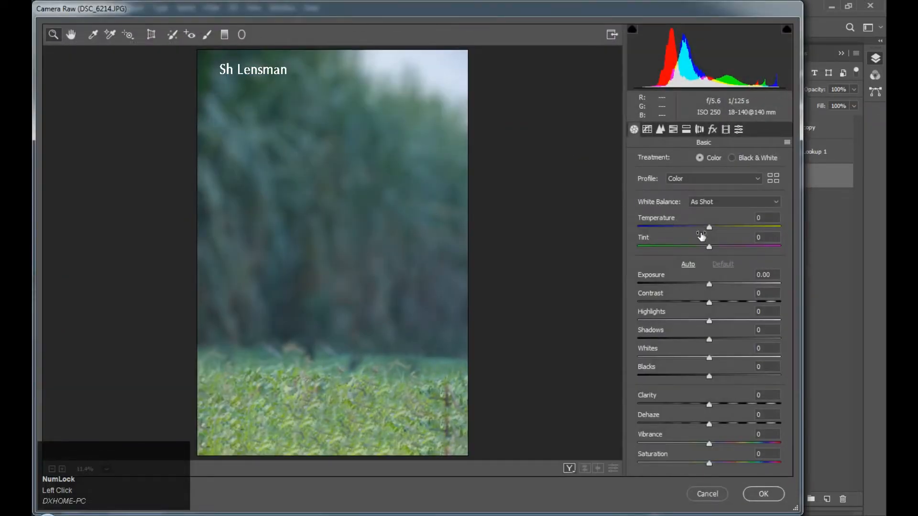
Set Temperature +5, Tint -10, Highlights -100, Shadows +50, Whites -62, Dehaze +18, and apply.
left_click_drag(710, 229, 713, 231)
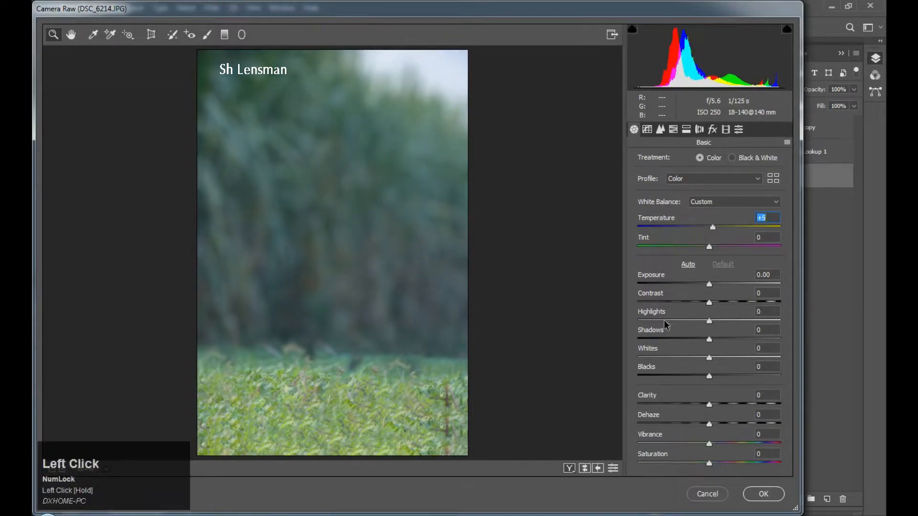
left_click_drag(665, 323, 637, 320)
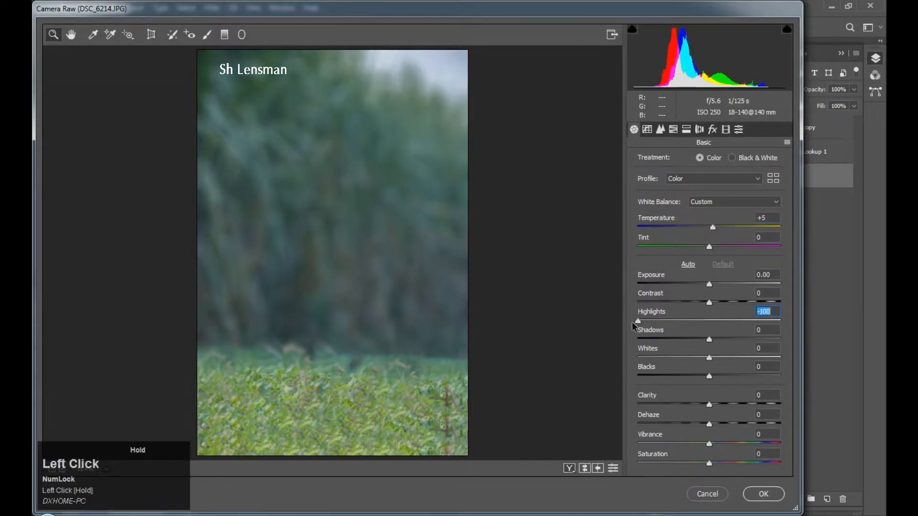
left_click(748, 343)
left_click_drag(695, 359, 684, 379)
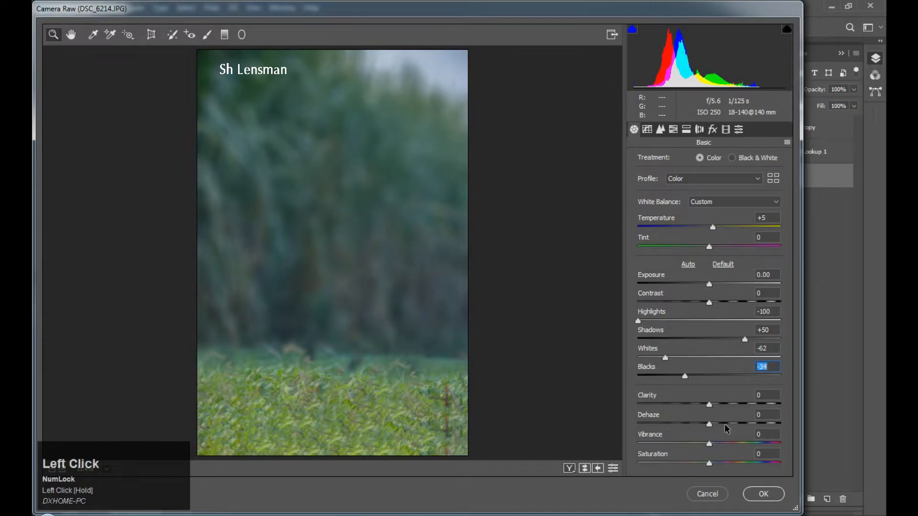
left_click_drag(710, 425, 722, 424)
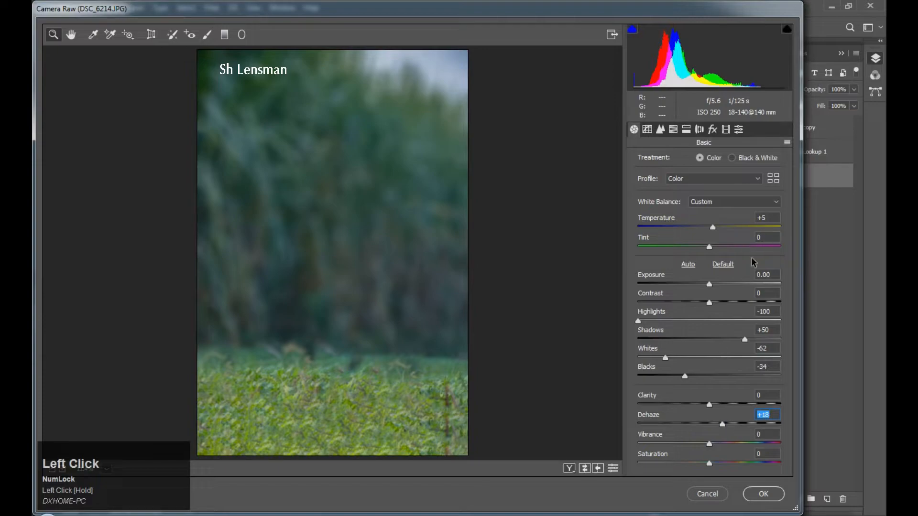
left_click_drag(709, 246, 702, 248)
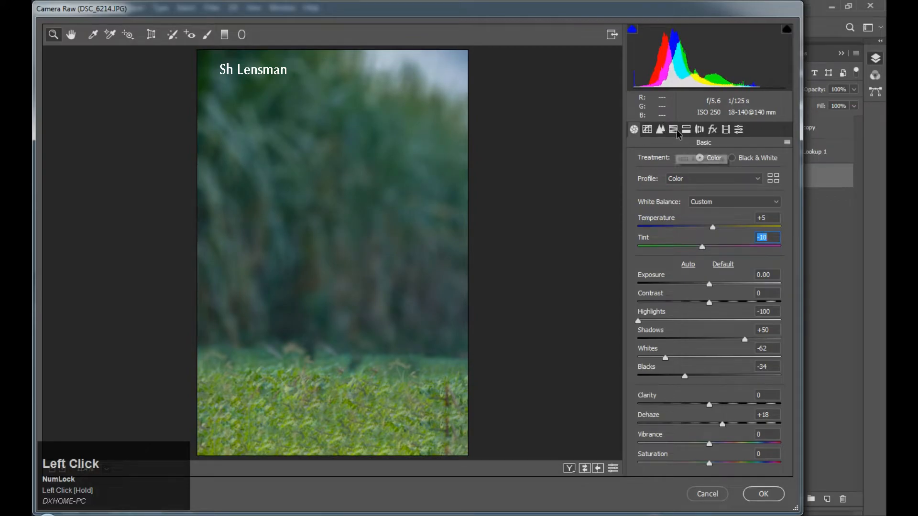
left_click(763, 498)
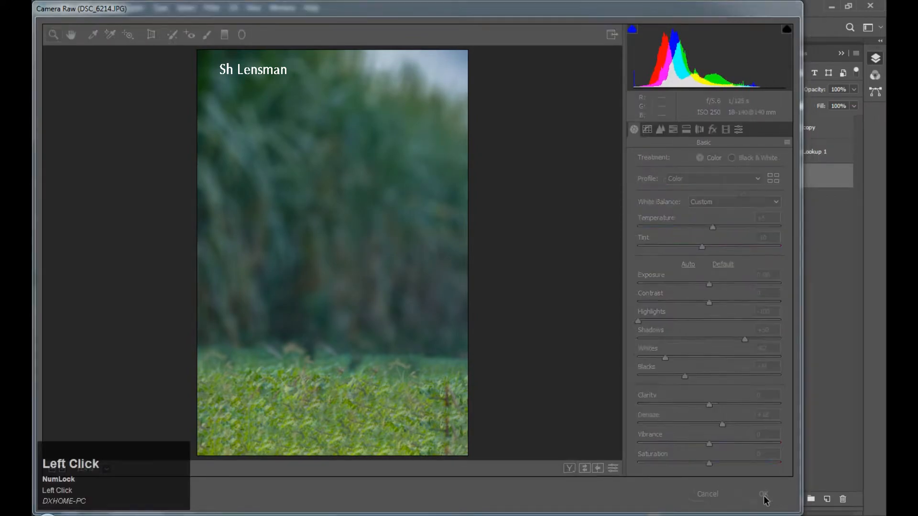
Fit the image on screen, check the stack by toggling Layer 0, and show Layer 0 copy.
right_click(475, 311)
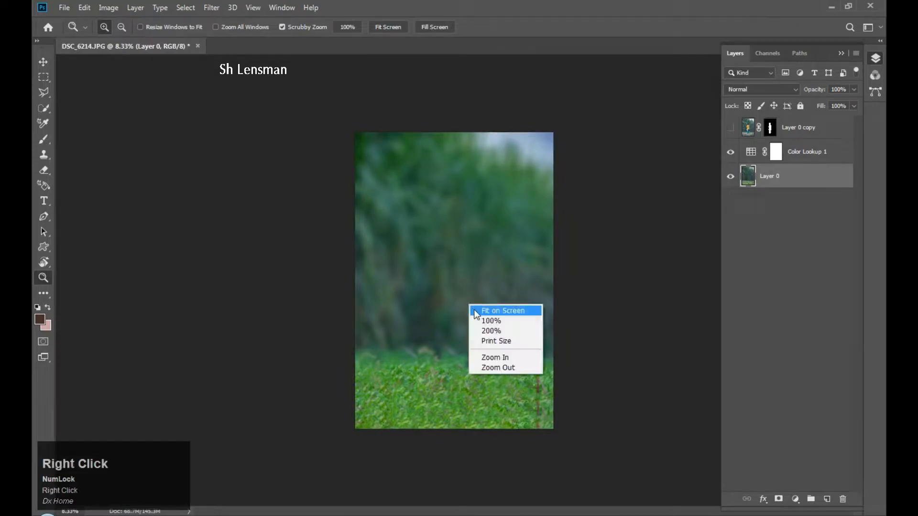
left_click(475, 312)
right_click(492, 287)
left_click(497, 293)
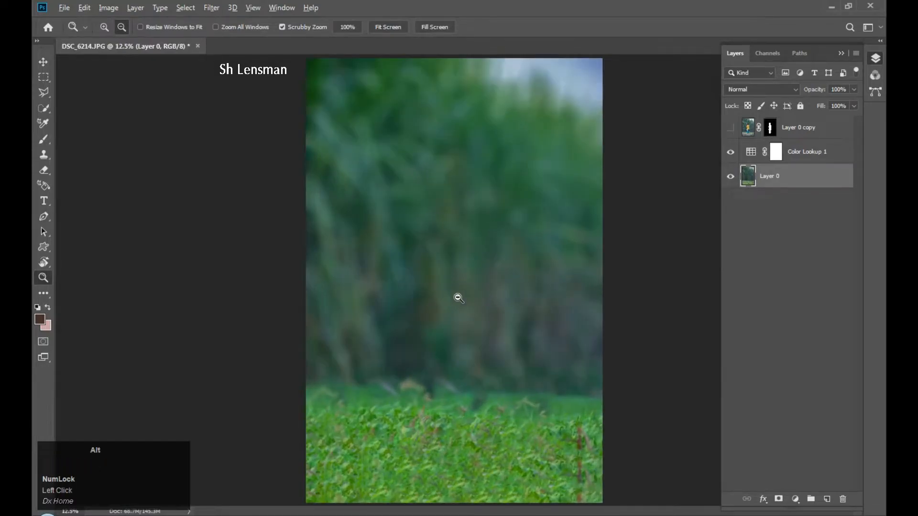
left_click(458, 298, "alt")
left_click(731, 177)
left_click(731, 177)
left_click(730, 129)
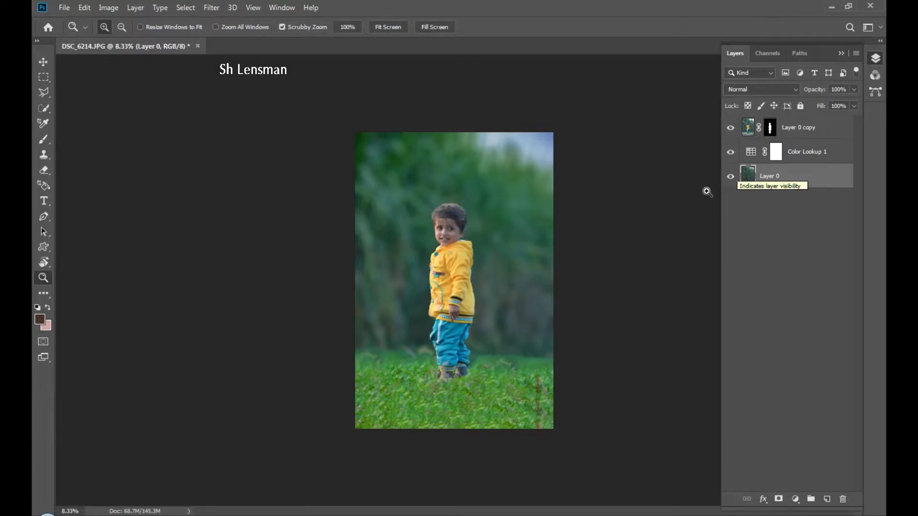
Zoom to 66.7% on the boy's face, pan it into place, and target Layer 0 copy's mask.
left_click(445, 263)
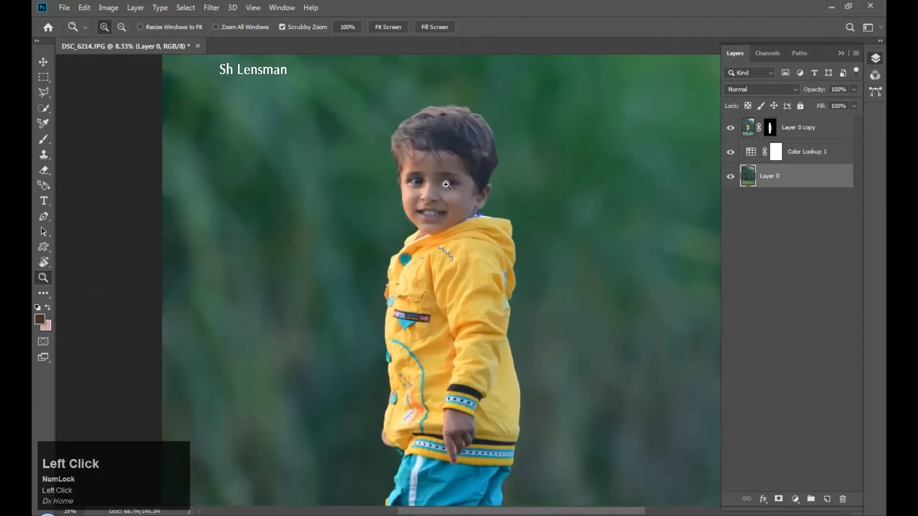
right_click(447, 185)
left_click(473, 190)
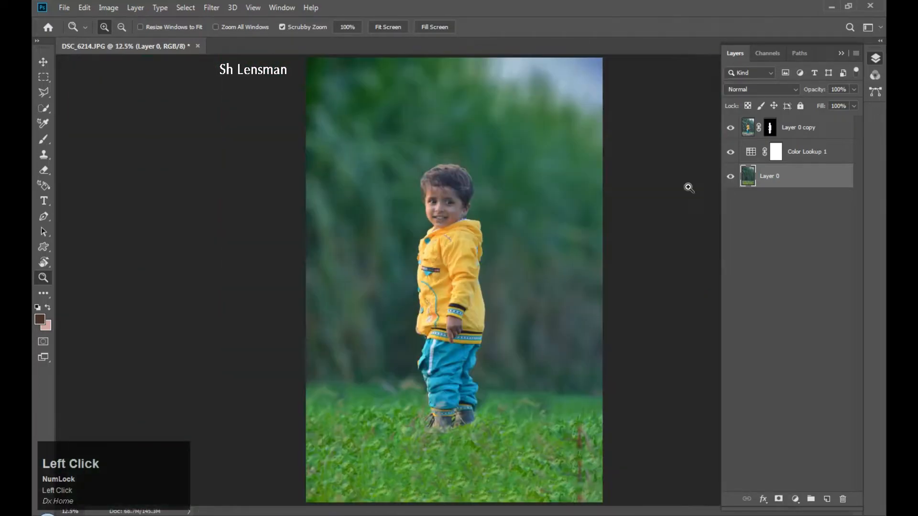
left_click(744, 128)
left_click(449, 191)
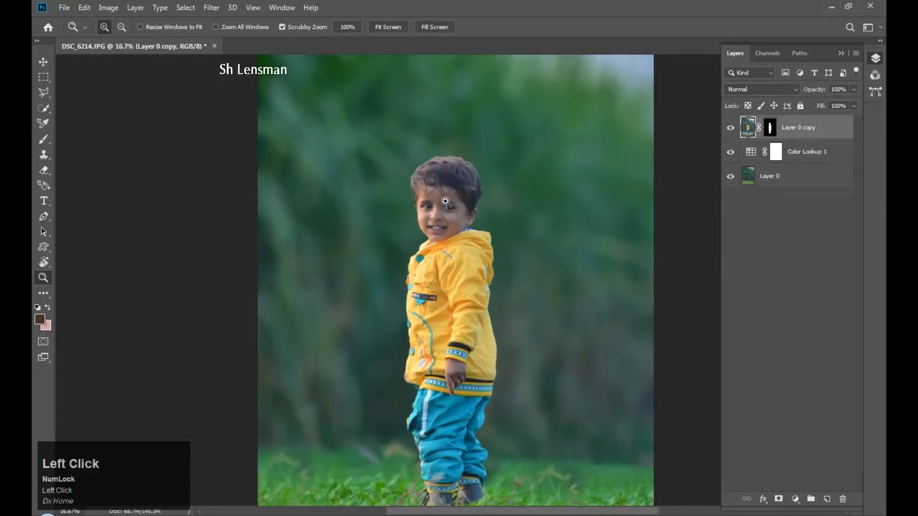
left_click(445, 202)
left_click(446, 181)
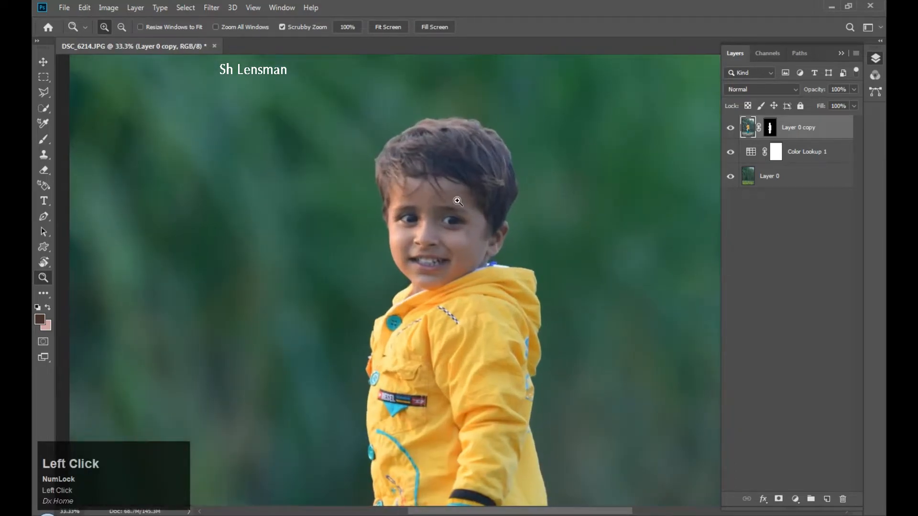
left_click(437, 215)
left_click(437, 216)
key("space")
left_click_drag(419, 295, 402, 280)
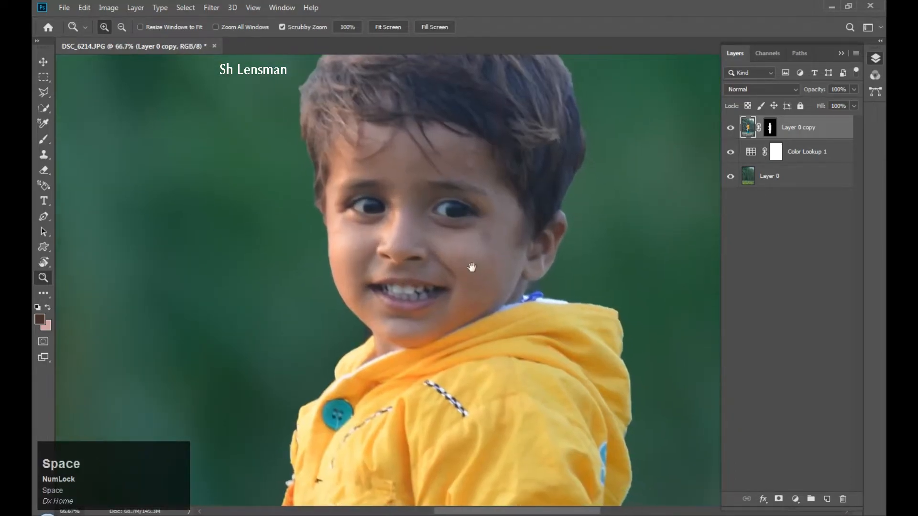
left_click(769, 128)
left_click_drag(165, 320, 156, 309)
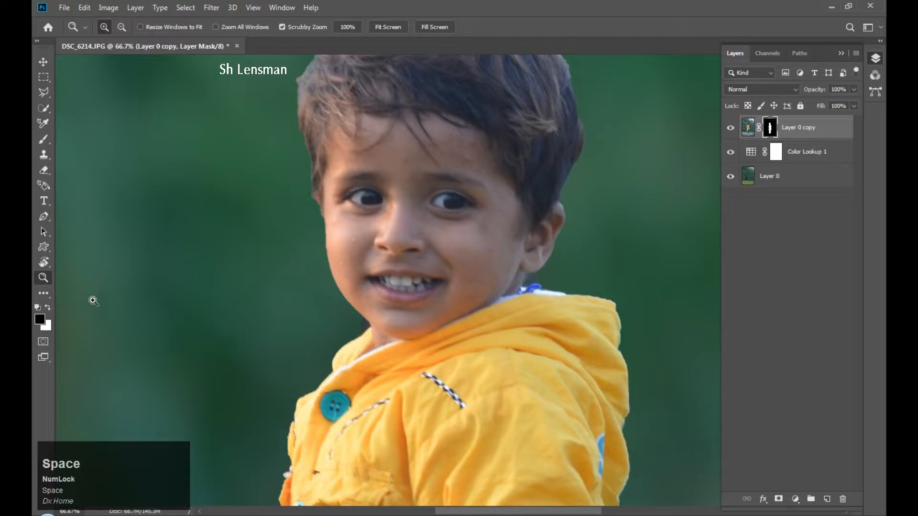
Pick the regular Brush, make it smaller and raise its hardness for mask painting.
right_click(45, 142)
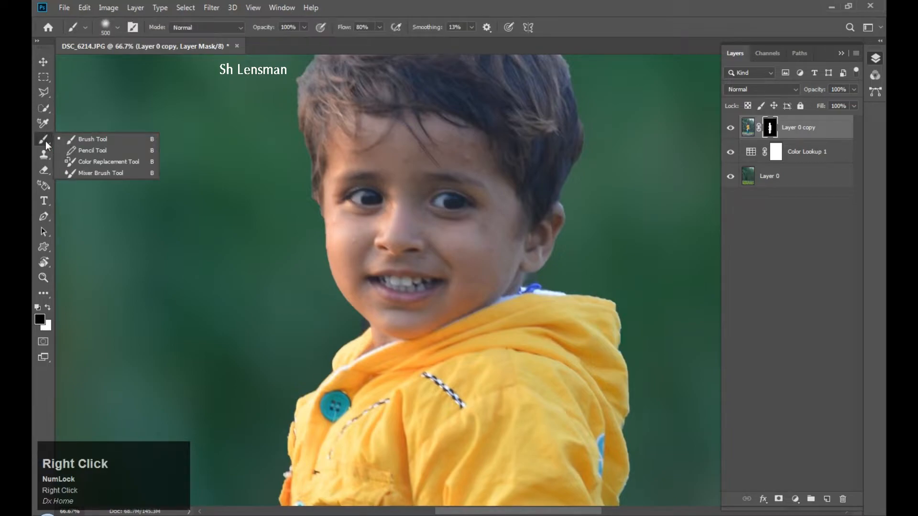
left_click(75, 143)
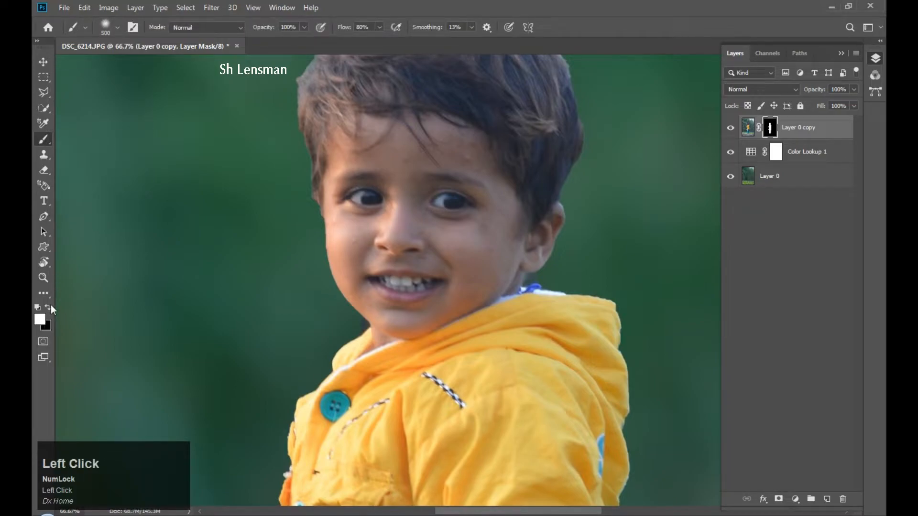
key("bracketleft")
key("bracketleft")
key("bracketleft")
key("bracketleft")
key("bracketleft")
key("bracketleft")
key("bracketleft")
key("bracketleft")
key("bracketleft")
key("bracketleft")
key("bracketleft")
left_click_drag(353, 319, 372, 339)
right_click(416, 326)
left_click(477, 349)
left_click(284, 310)
Undo the first stroke and paint black on the mask over the collar edge and blue detail near the chin.
key("ctrl+z")
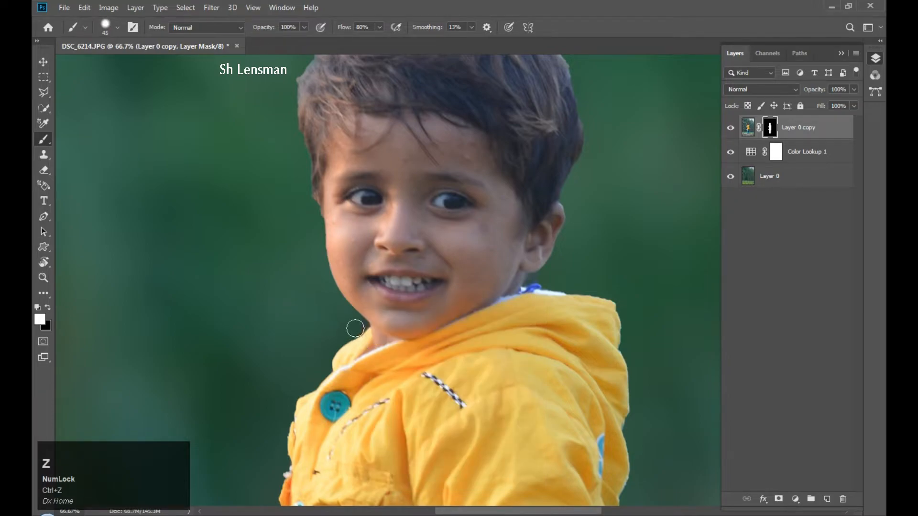
left_click(354, 328)
key("ctrl+x")
left_click(47, 309)
mouse_move(349, 322)
left_mouse_down()
mouse_move(358, 327)
mouse_move(346, 332)
left_mouse_up()
mouse_move(548, 282)
left_mouse_down()
mouse_move(538, 284)
mouse_move(544, 278)
left_mouse_up()
Fit the whole photo back in the window.
mouse_move(574, 265)
left_mouse_down()
mouse_move(507, 291)
mouse_move(467, 239)
mouse_move(372, 284)
left_mouse_up()
key("z")
right_click(345, 349)
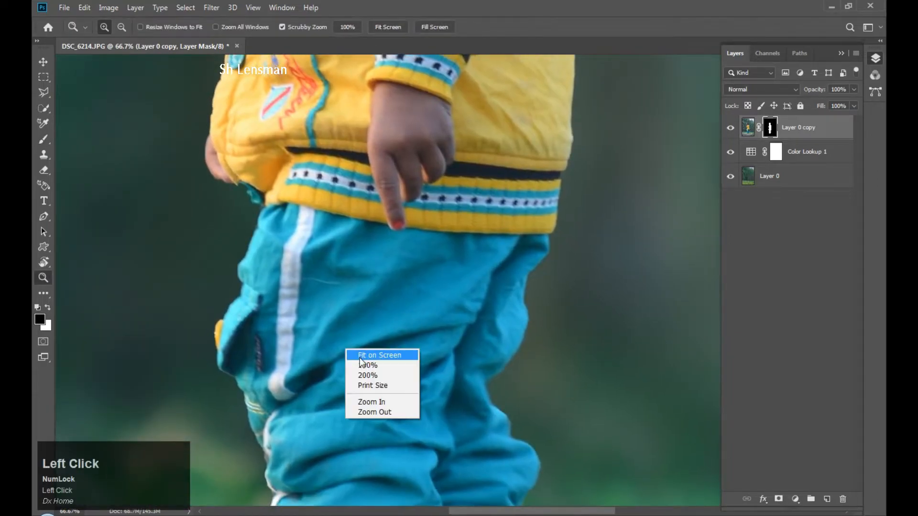
left_click(353, 353)
Add a Levels adjustment layer with input levels 17, 1.18 and 240.
left_click(748, 127)
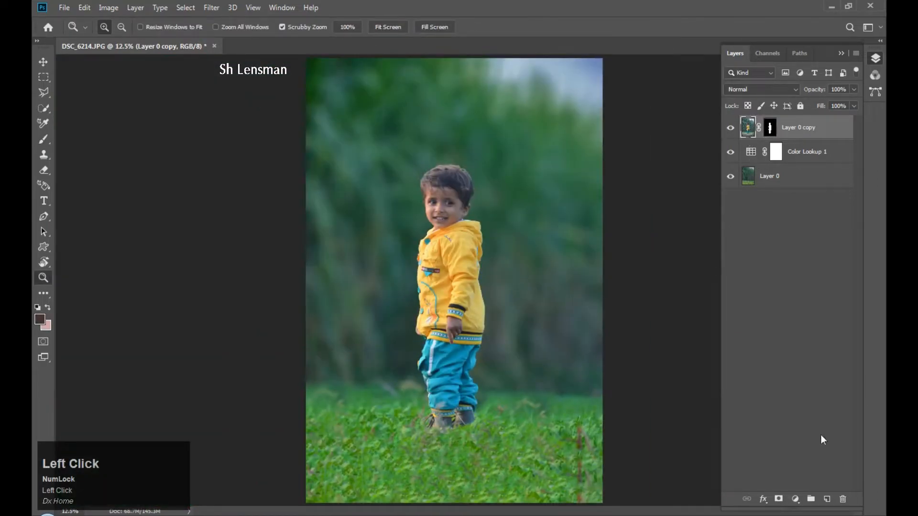
left_click(794, 500)
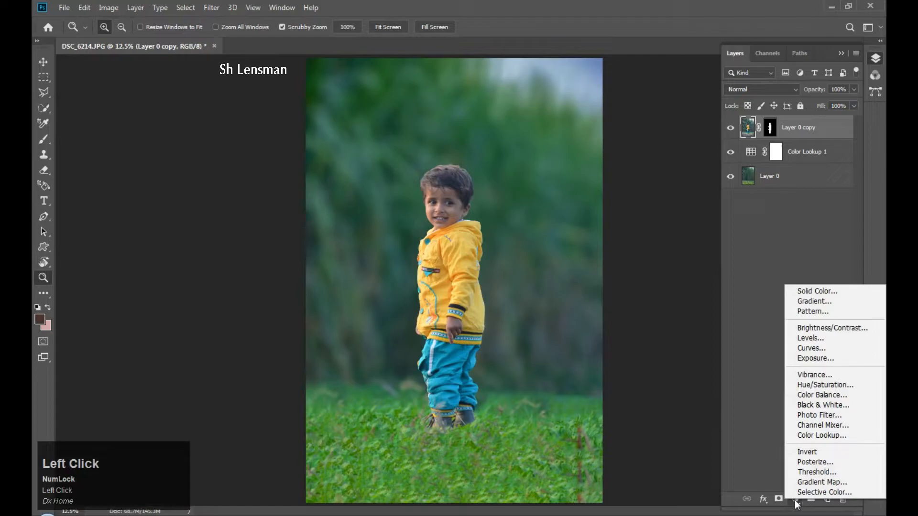
left_click(813, 336)
left_click_drag(630, 335, 634, 334)
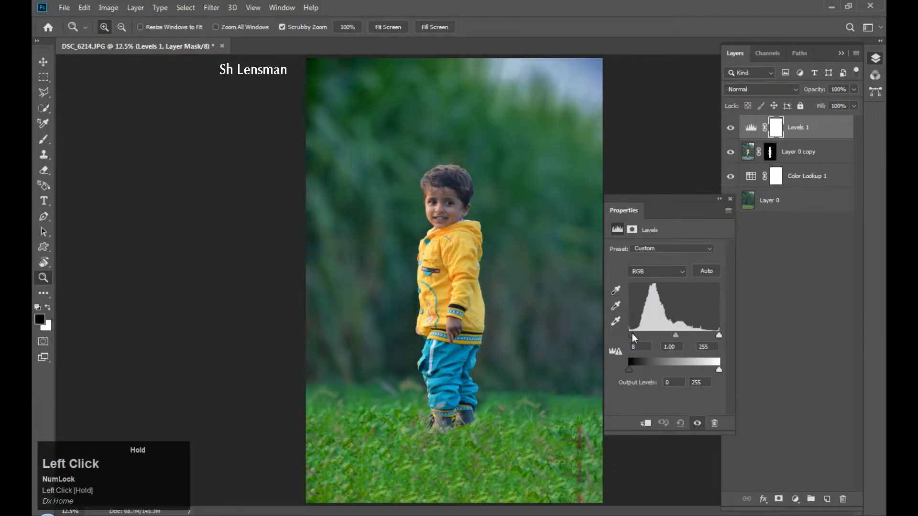
left_click_drag(633, 334, 714, 334)
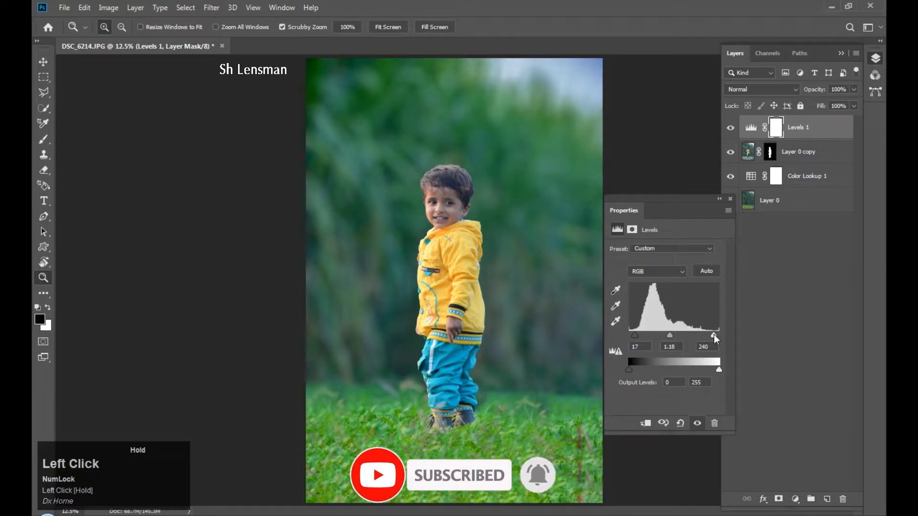
left_click(730, 198)
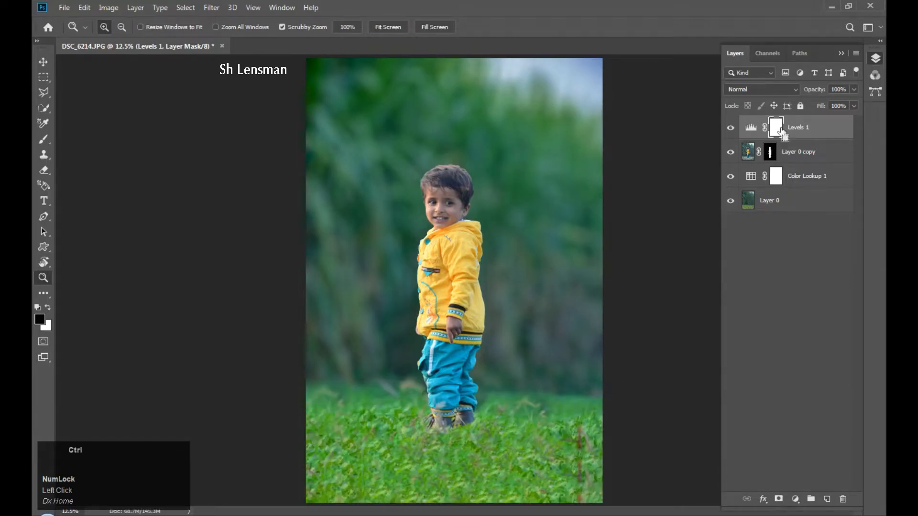
Clip Levels 1 to Layer 0 copy with Ctrl+Alt+G and toggle it to compare before and after.
key("ctrl+alt+g")
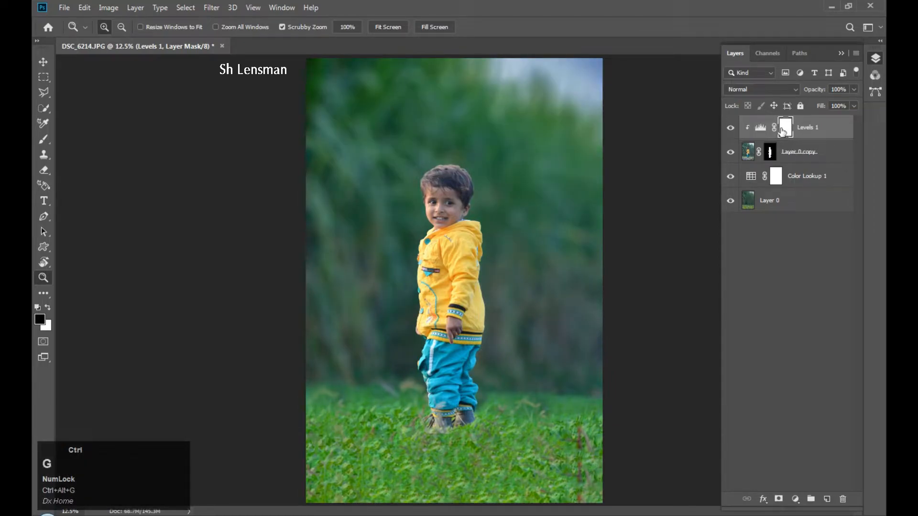
left_click(730, 126, "ctrl")
left_click(731, 126, "ctrl")
left_click(731, 126, "ctrl")
left_click(731, 126, "ctrl")
left_click(731, 126, "ctrl")
left_click(730, 126, "ctrl")
left_click(731, 126, "ctrl")
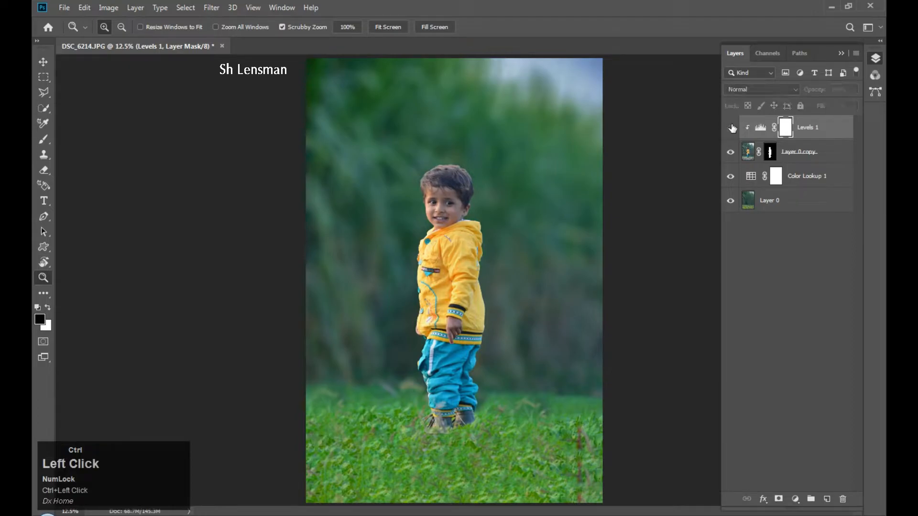
left_click(730, 129, "ctrl")
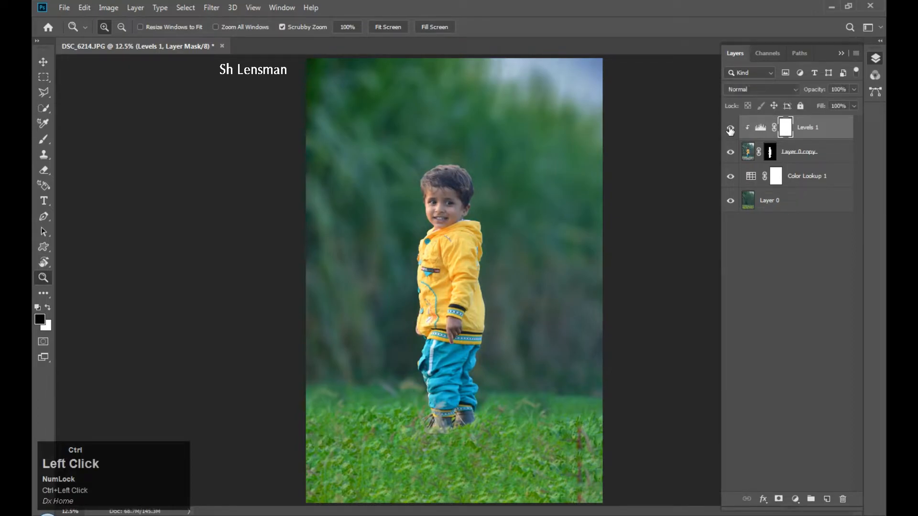
Unclip Levels 1 so it brightens the whole photo, then zoom in on the boots.
key("ctrl+alt+g")
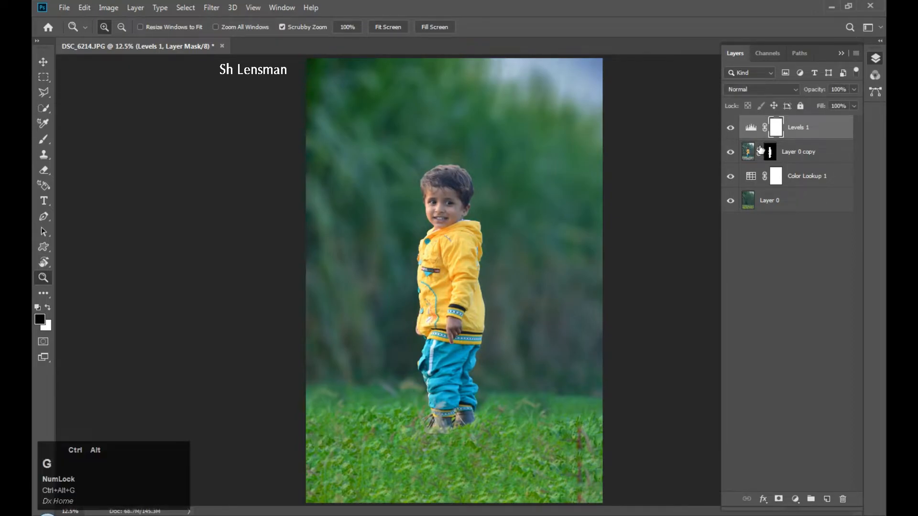
left_click(730, 128)
left_click(730, 128)
key("z")
left_click(451, 421)
key("space")
left_click_drag(449, 421, 445, 327)
Clone grass over the area just below the boots.
key("s")
left_click(471, 388, "alt")
left_click_drag(470, 386, 466, 384)
key("[")
key("[")
key("[")
key("[")
key("[")
key("[")
key("[")
key("[")
key("[")
key("[")
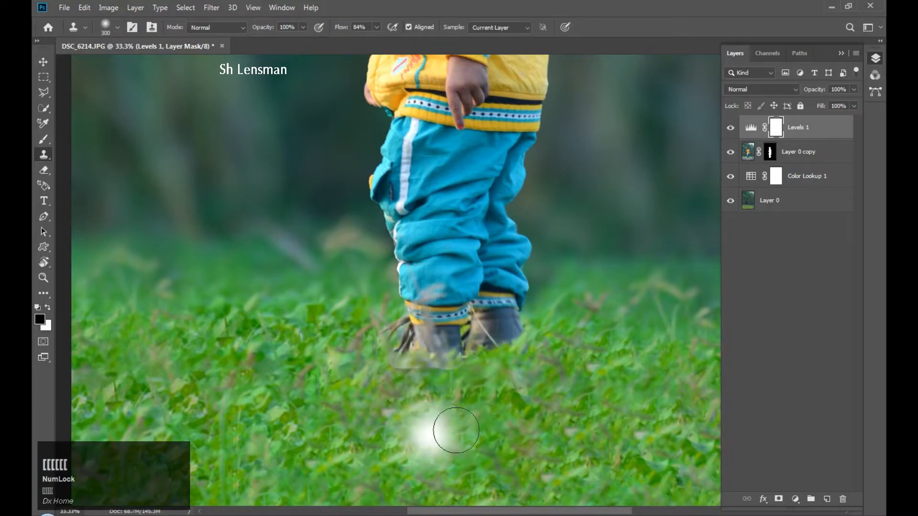
Paint black with a large 0%-hardness brush on Layer 0 copy's mask to hide the edge below the boots.
left_click(747, 152)
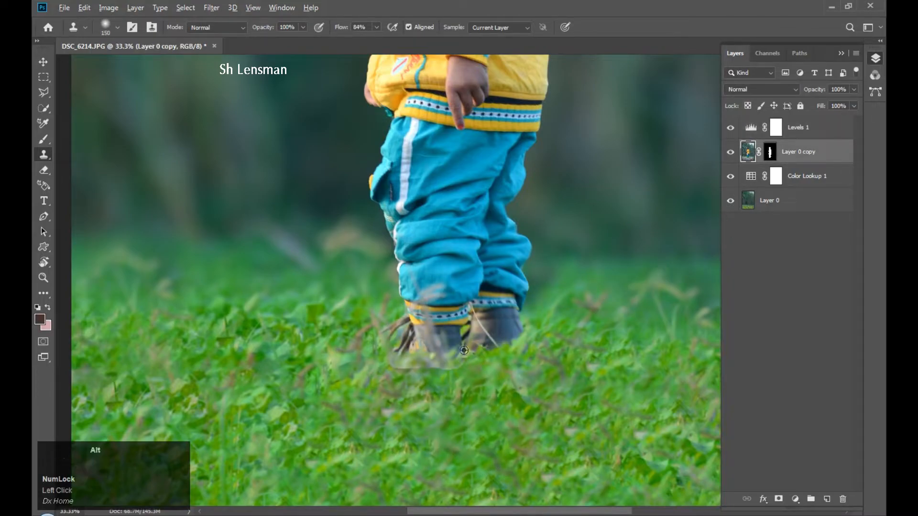
left_click(770, 151)
key("b")
key("b")
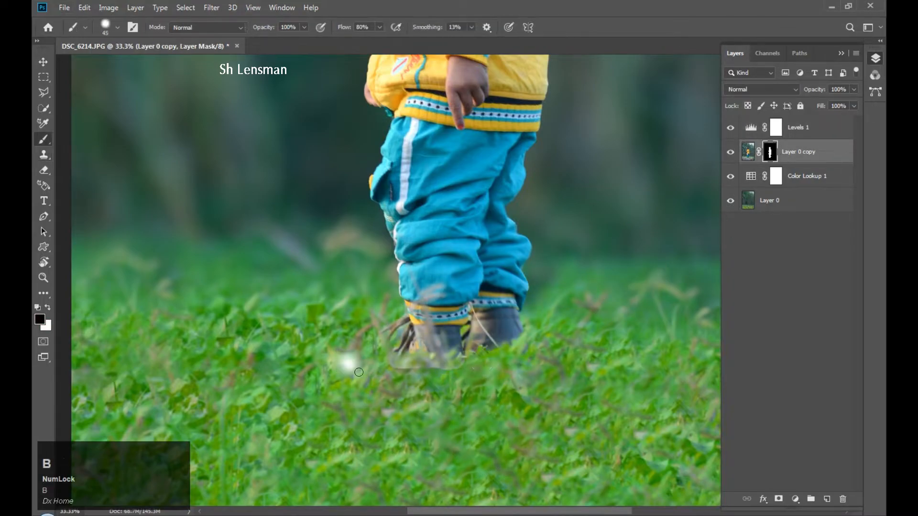
key("]")
key("]")
key("]")
key("]")
key("]")
key("]")
key("]")
key("]")
key("]")
left_click_drag(392, 372, 483, 387)
key("ctrl+z")
right_click(449, 307)
left_click_drag(521, 360, 510, 361)
left_click(427, 384)
mouse_move(454, 371)
left_mouse_down()
mouse_move(381, 373)
mouse_move(426, 380)
left_mouse_up()
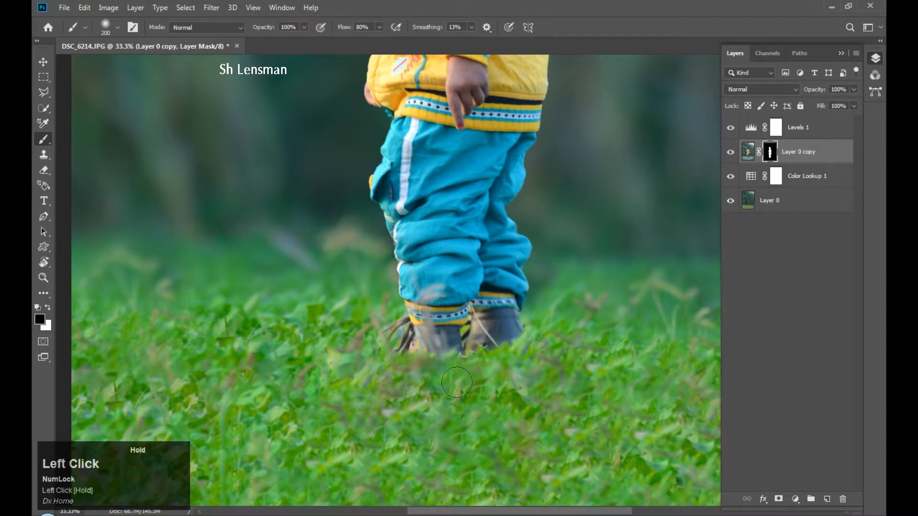
Fit the whole photo on screen and select Levels 1 at the top of the stack.
key("z")
right_click(457, 280)
left_click(484, 285)
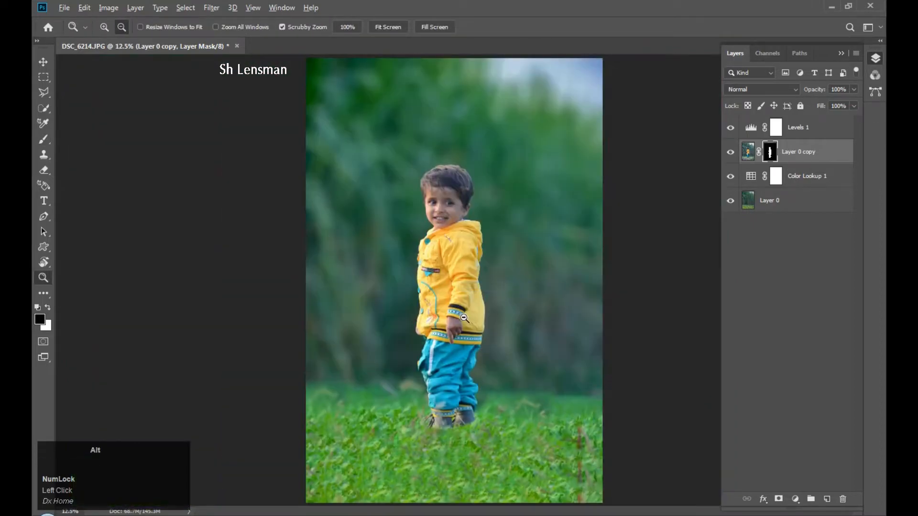
left_click(485, 285, "alt")
left_click(747, 151)
left_click(801, 137)
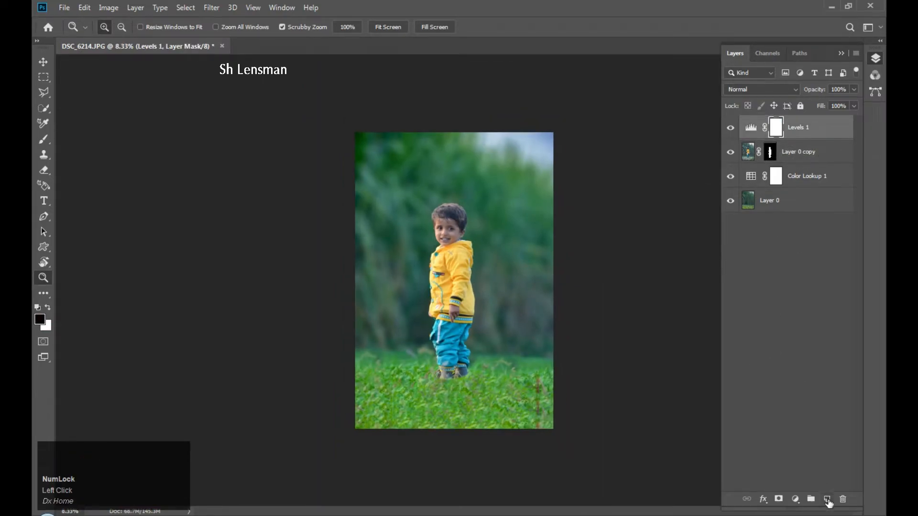
Add a new Layer 1, fill it with a merged copy via Apply Image, and open Camera Raw Filter.
left_click(826, 499)
left_click(109, 7)
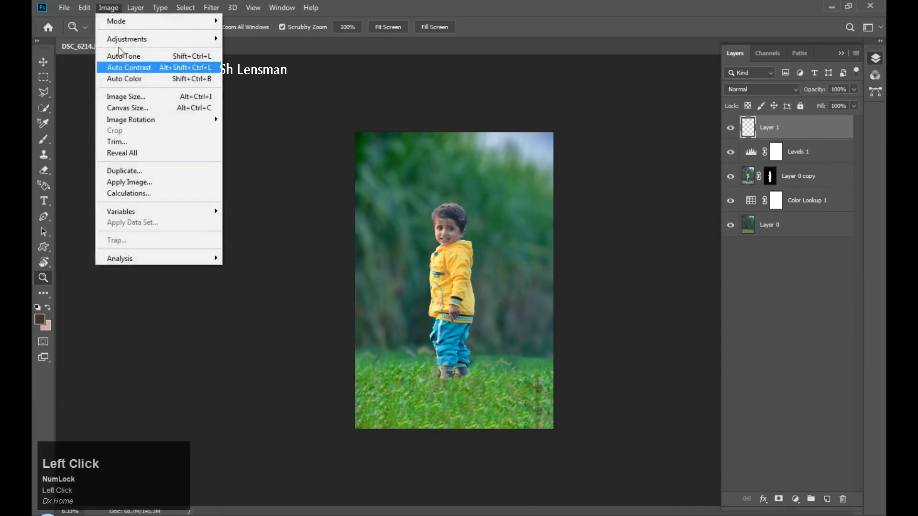
left_click(115, 182)
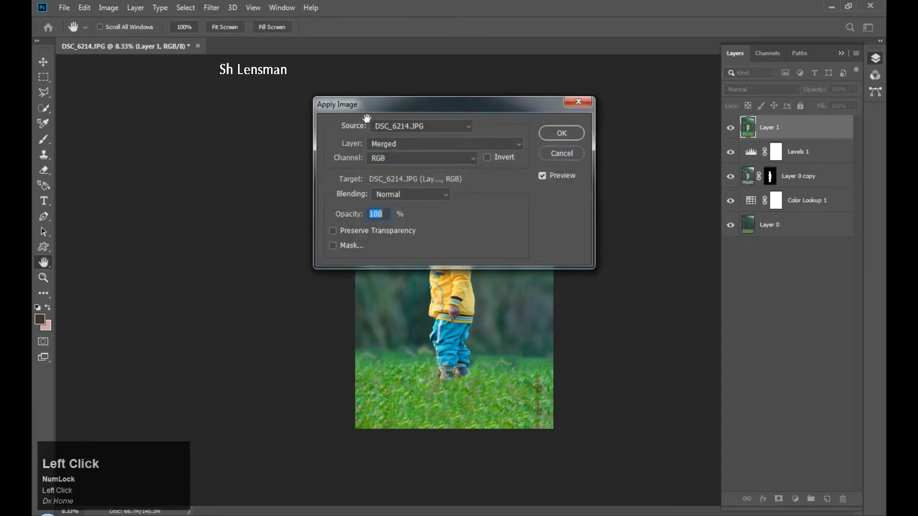
left_click(576, 132)
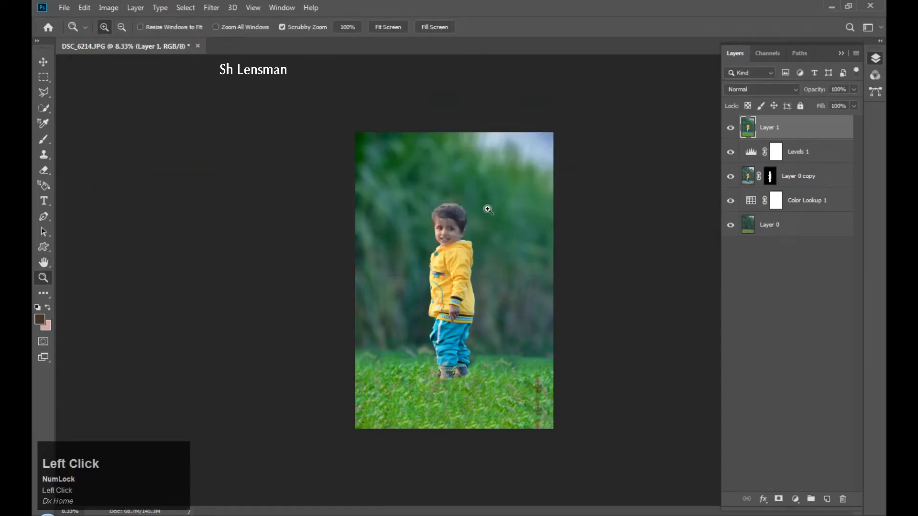
left_click(204, 7)
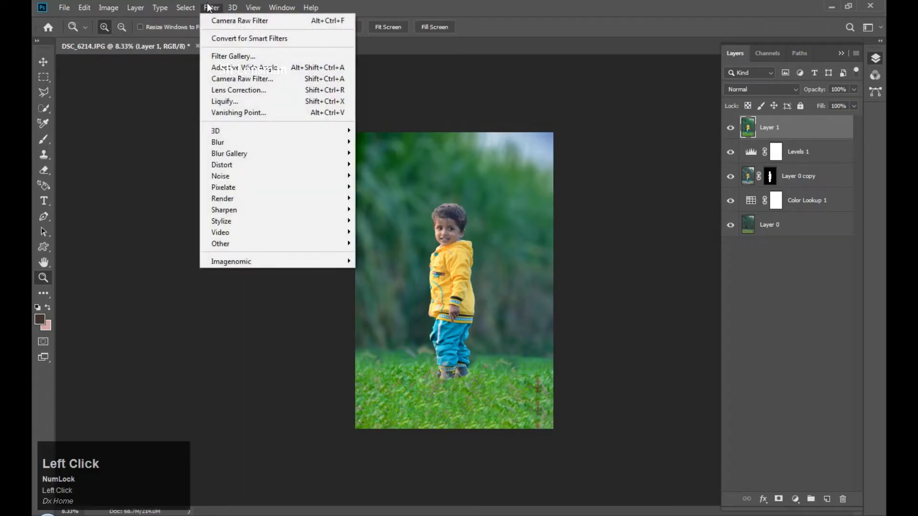
left_click(226, 79)
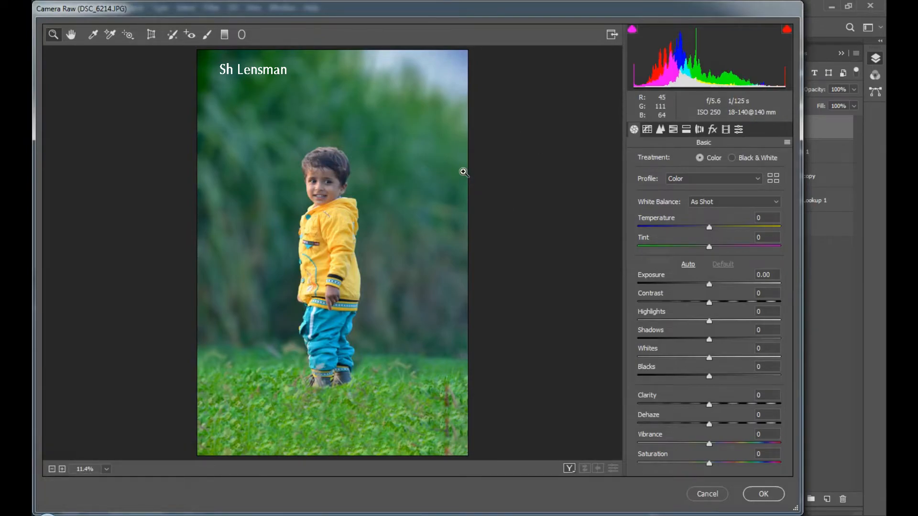
In the Basic panel set Blacks -32, Highlights -65, Exposure -0.20, Clarity +39 and Dehaze +7.
left_click_drag(708, 376, 803, 338)
left_click_drag(708, 321, 667, 321)
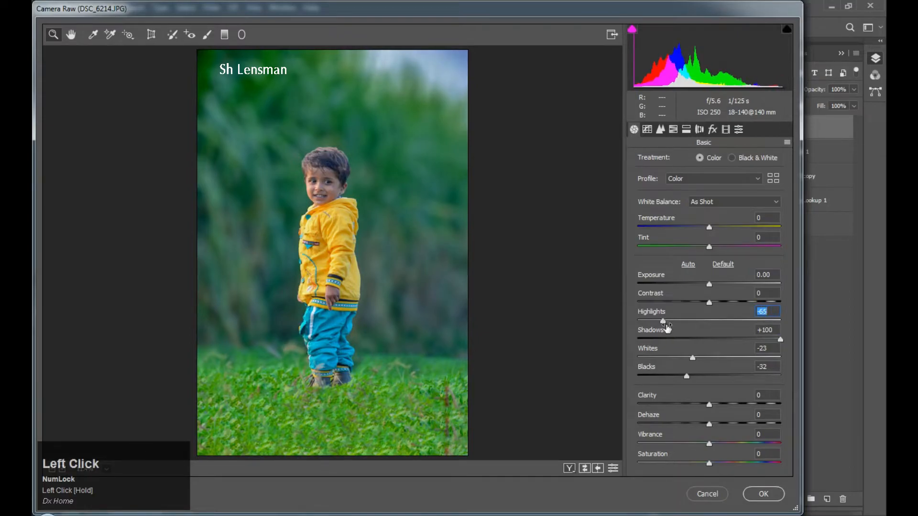
left_click_drag(708, 283, 697, 304)
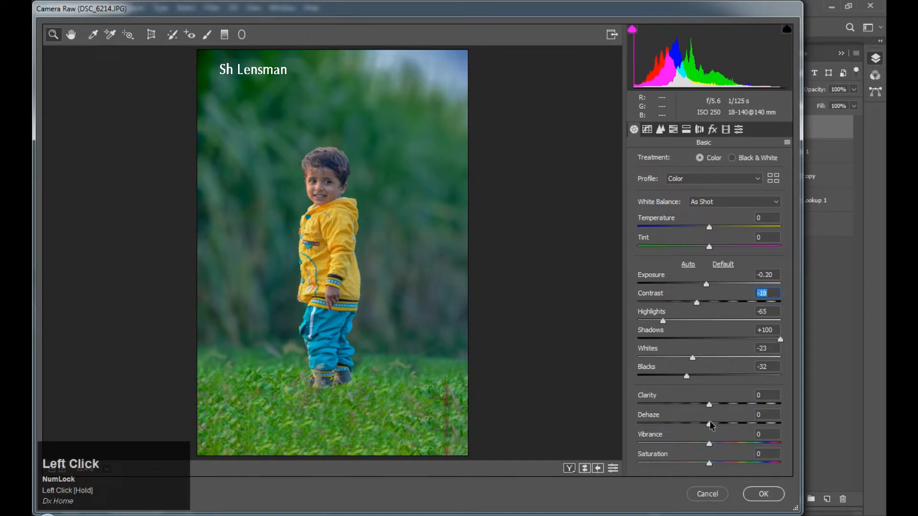
left_click_drag(730, 408, 714, 425)
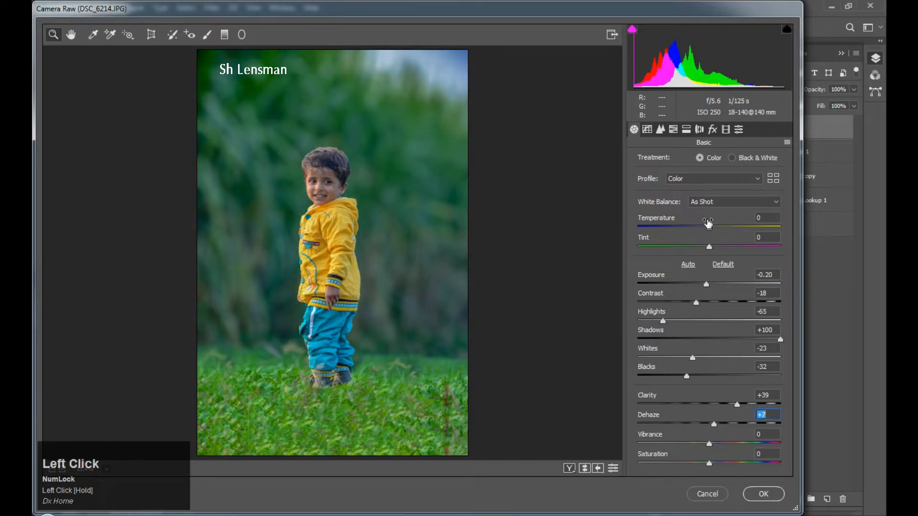
In the Detail tab set Sharpening Amount 86, Radius 1.3, and Noise Reduction Luminance 45, Color 48.
left_click(662, 131)
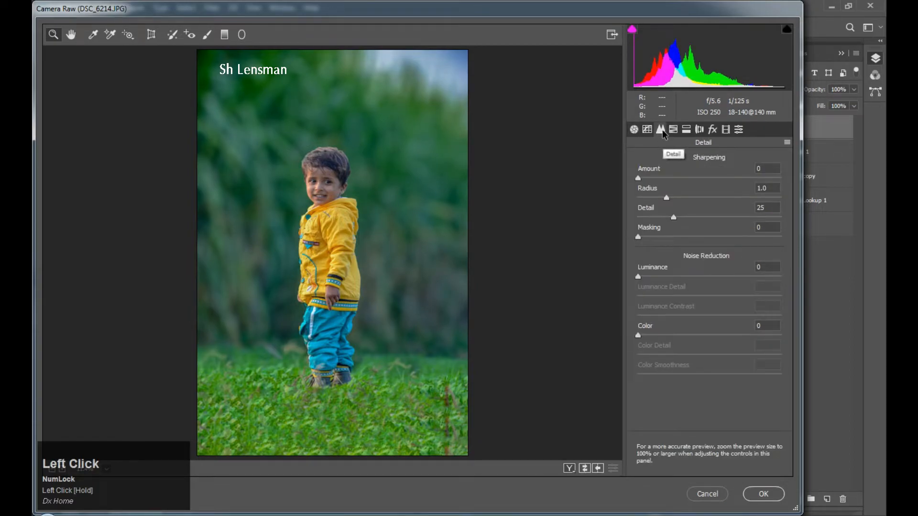
left_click_drag(639, 178, 684, 196)
left_click_drag(639, 277, 702, 280)
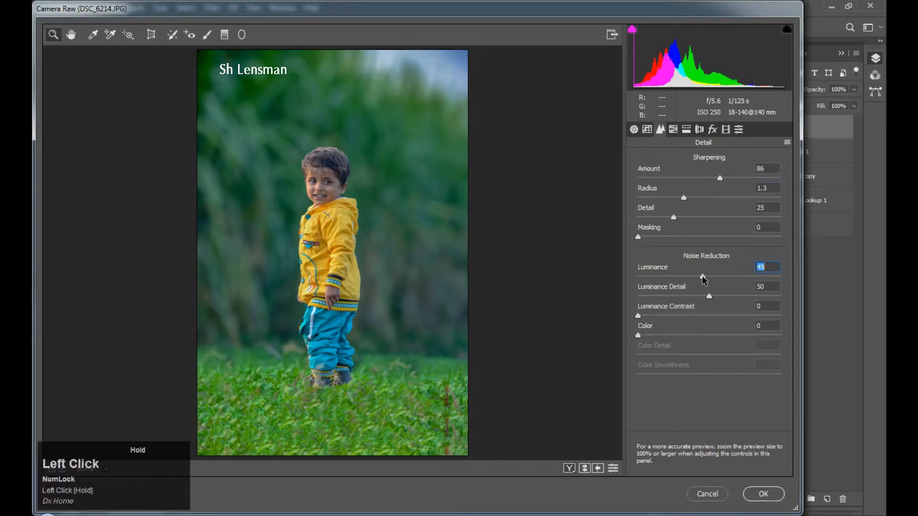
left_click(706, 336)
left_click(741, 355)
left_click(734, 375)
left_click(691, 316)
left_click(734, 375)
left_click_drag(738, 376, 742, 376)
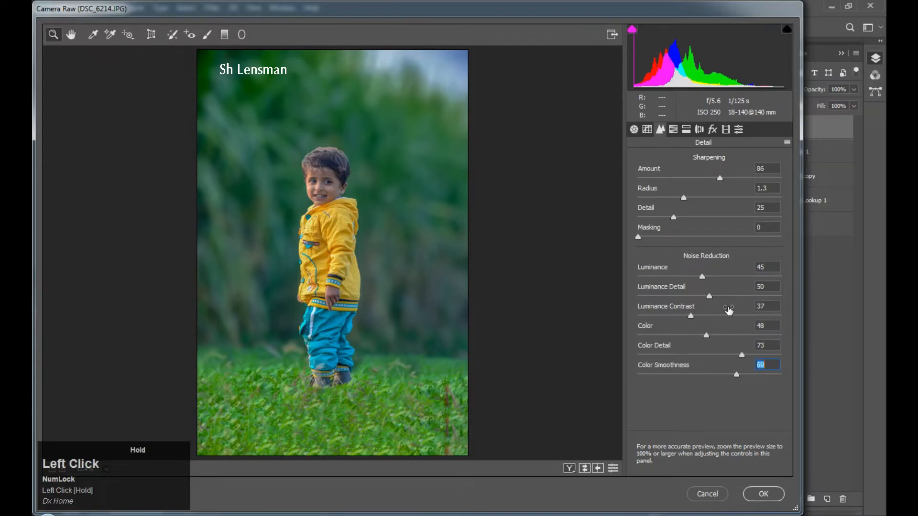
left_click(673, 130)
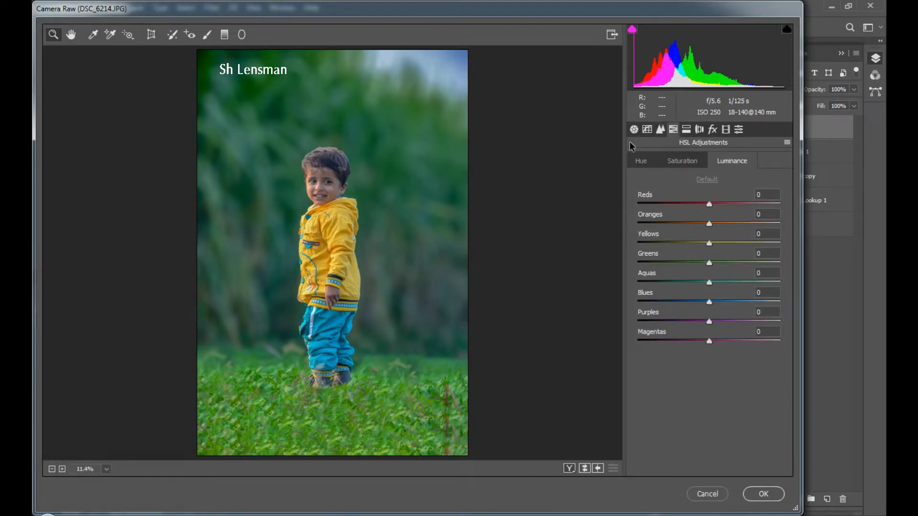
Shift the HSL hues of Yellows to -29 and Greens to -13, checking the legs in a zoomed preview.
left_click(641, 163)
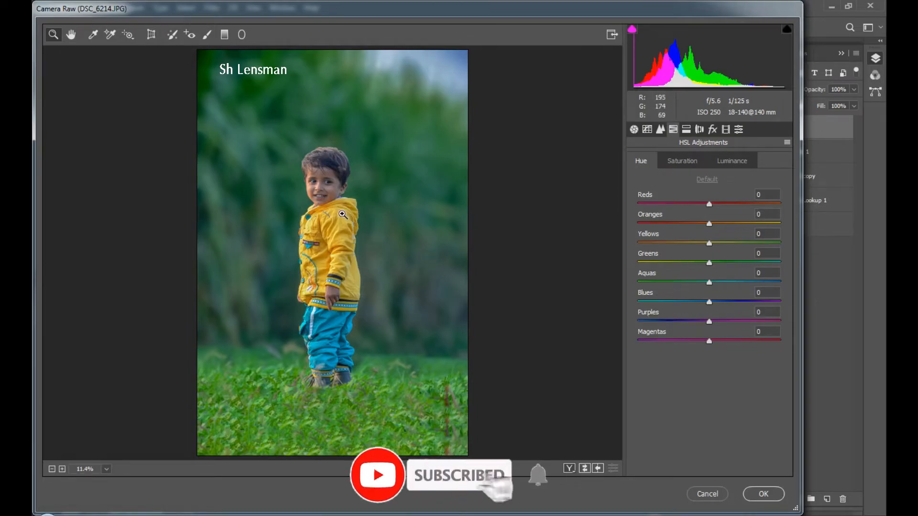
left_click_drag(708, 245, 689, 244)
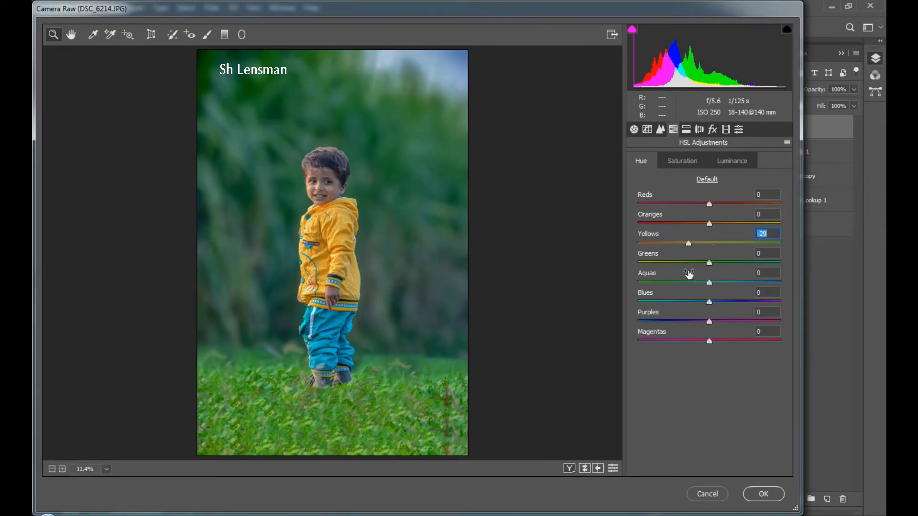
mouse_move(707, 262)
left_mouse_down()
mouse_move(686, 263)
mouse_move(701, 263)
left_mouse_up()
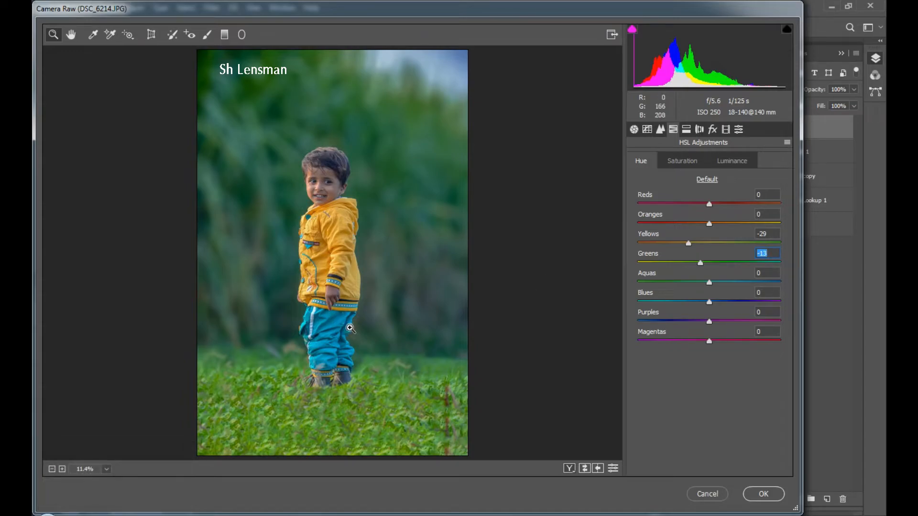
left_click(350, 328)
left_click(343, 300, "alt")
Set hues Blues +27, Purples -50, Oranges +15, then boost Blues saturation to +63.
left_click_drag(711, 306, 739, 304)
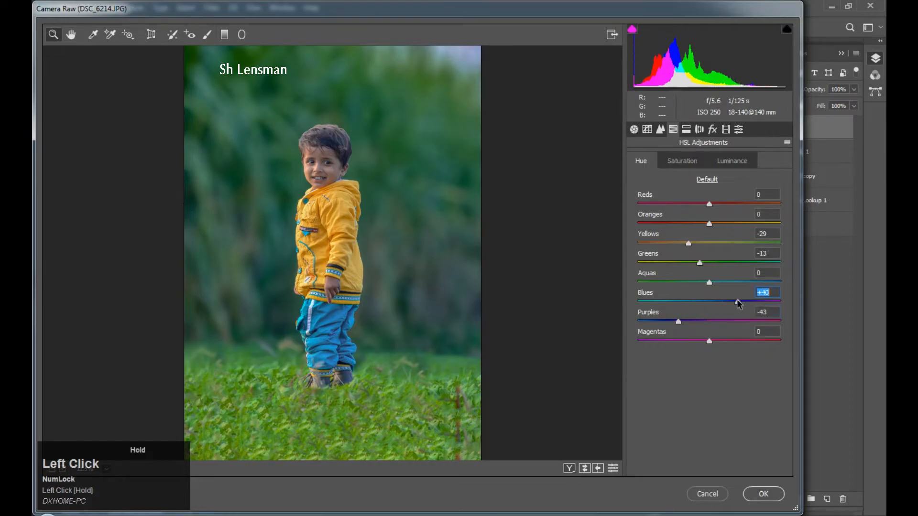
left_click_drag(678, 321, 673, 321)
left_click_drag(727, 302, 729, 302)
left_click_drag(712, 227, 720, 226)
left_click(682, 160)
left_click_drag(751, 302, 721, 283)
Raise saturation of Reds +38, Yellows +36, Oranges +13, and brighten Reds and Oranges luminance.
left_click(734, 242)
left_click(688, 224)
left_click(737, 204)
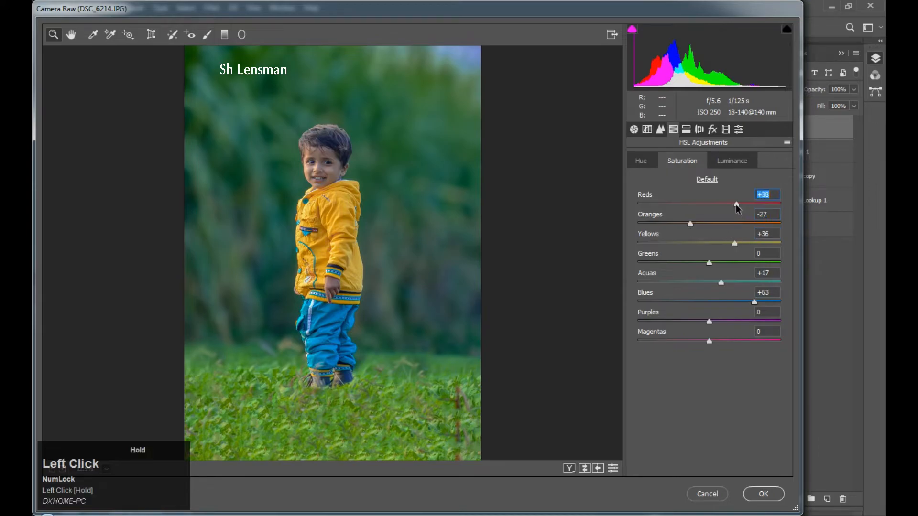
left_click(635, 165)
left_click(721, 161)
left_click_drag(746, 223, 727, 264)
left_click_drag(709, 205, 734, 205)
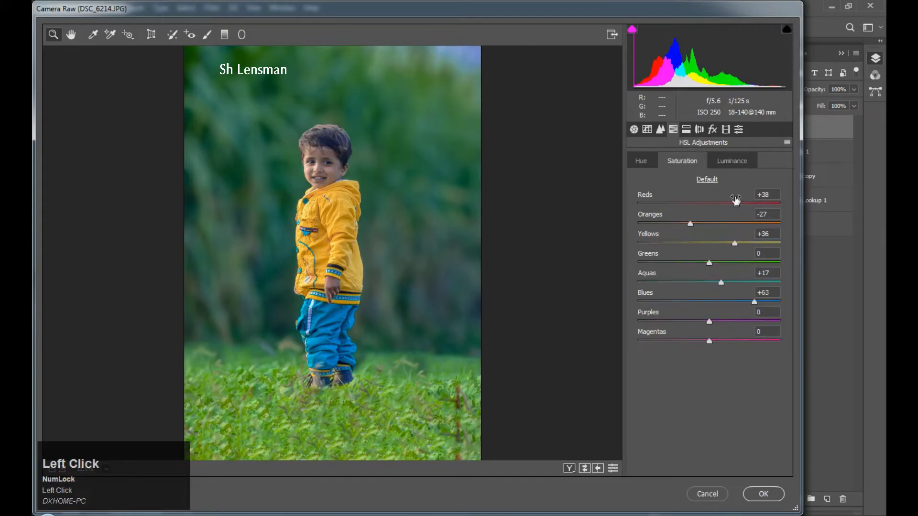
left_click_drag(690, 224, 719, 227)
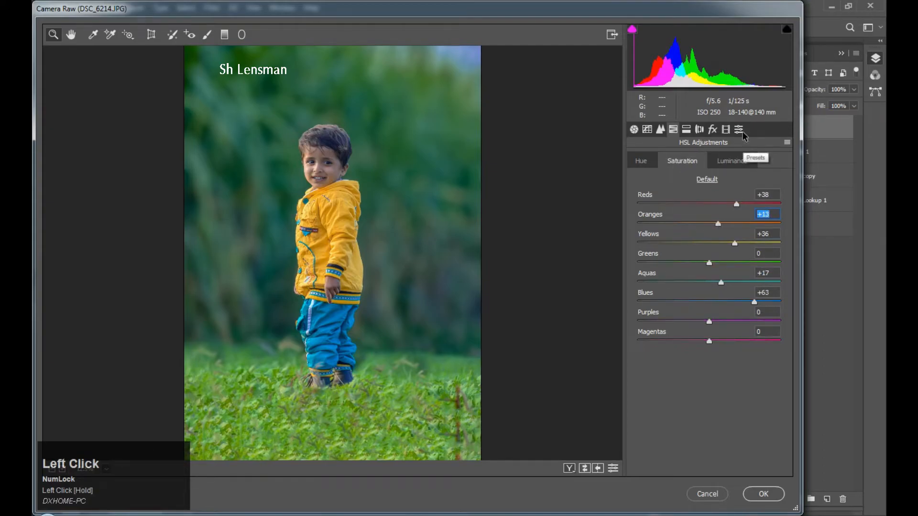
Shift the Oranges hue to +18 and Yellows to -34, then apply the grade with OK.
left_click(651, 166)
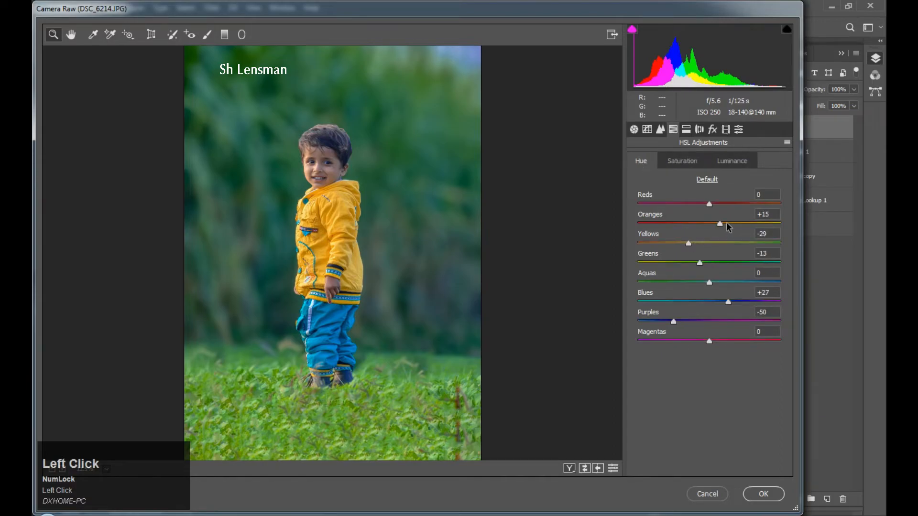
left_click_drag(728, 227, 672, 243)
left_click(760, 498)
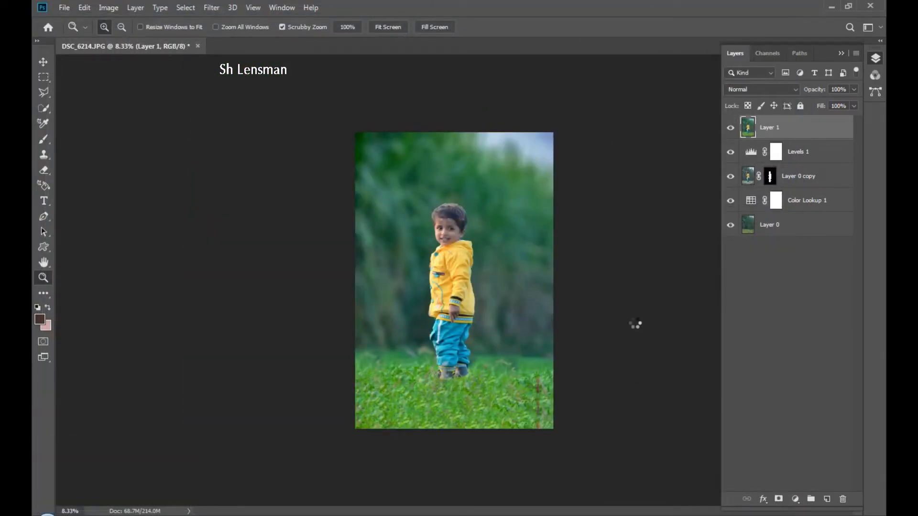
Zoom in on the child and toggle Layer 1 to compare the grade with the original.
left_click(452, 246)
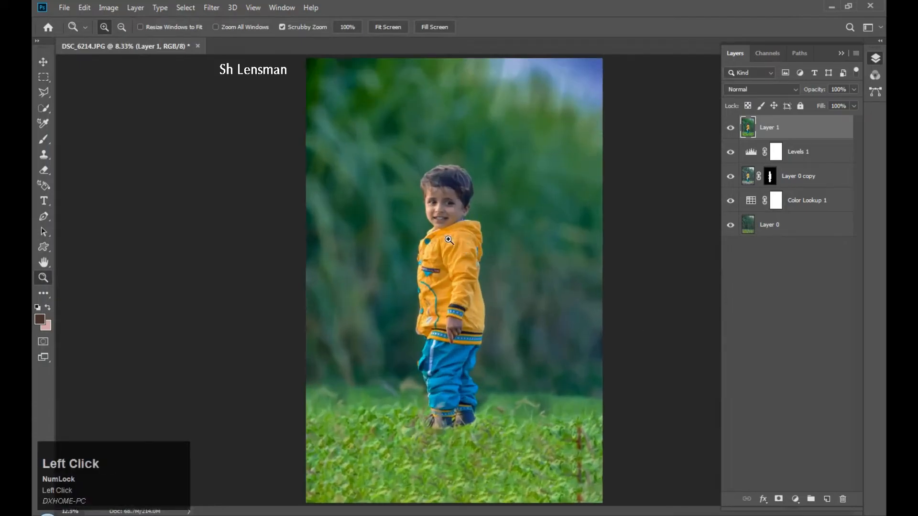
left_click(452, 246)
left_click_drag(465, 253, 485, 233)
left_click(477, 252, "alt")
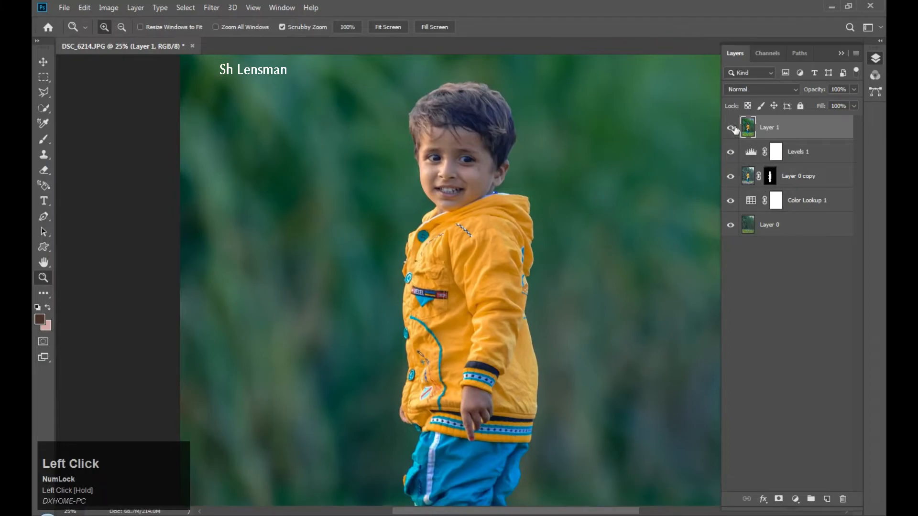
left_click(731, 127)
left_click(731, 127)
left_click(731, 127)
left_click(731, 128)
Fit the whole image on screen and add a Gradient fill layer.
left_click(570, 172, "alt")
left_click_drag(497, 289, 497, 276)
right_click(499, 276)
left_click(549, 288)
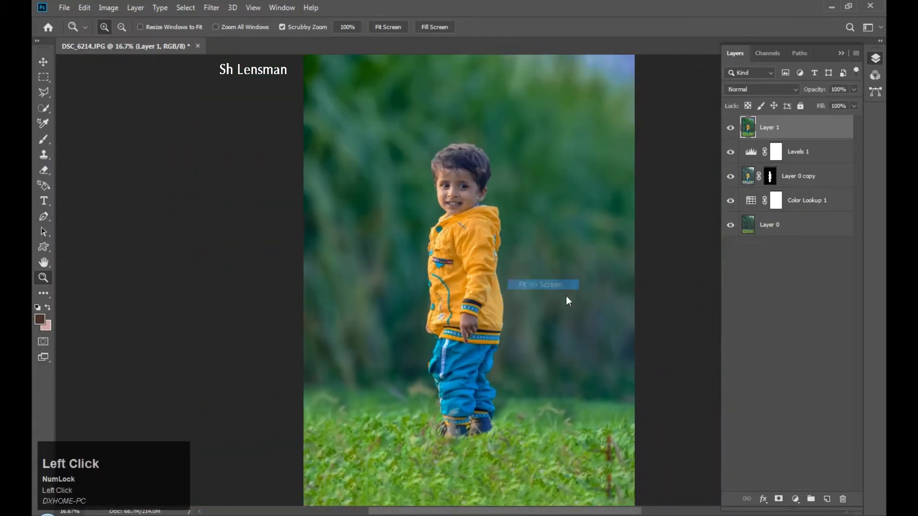
left_click(461, 194)
left_click(498, 236, "alt")
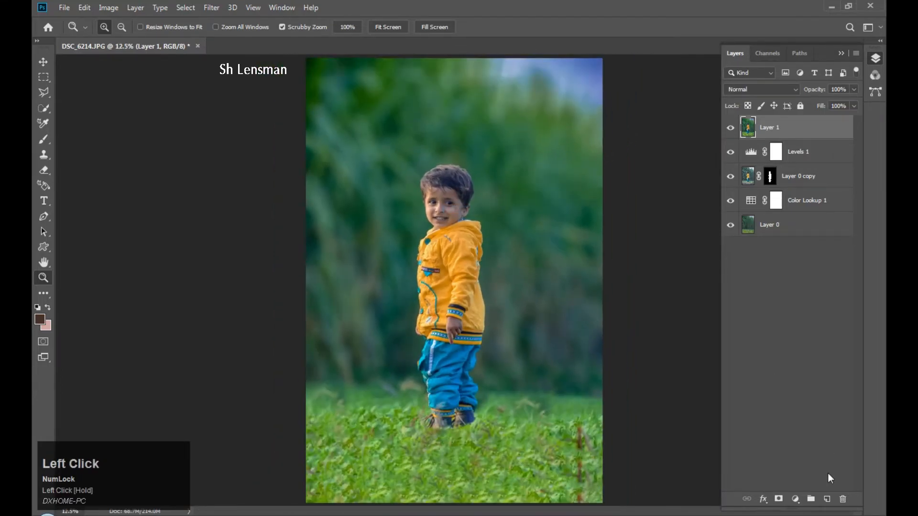
left_click(795, 499)
left_click(823, 308)
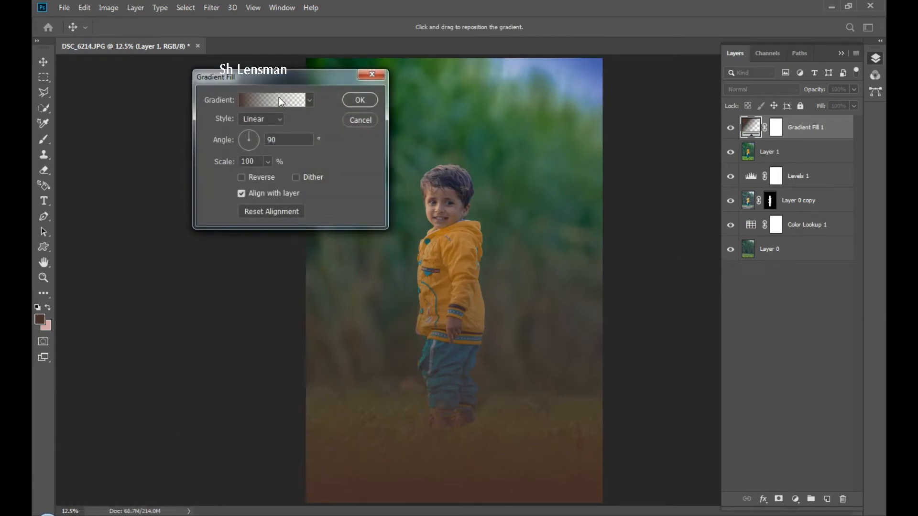
Make the gradient a Neutral Density black-to-transparent ramp, removing the right stop and keeping the left black.
left_click(280, 100)
left_click(331, 137)
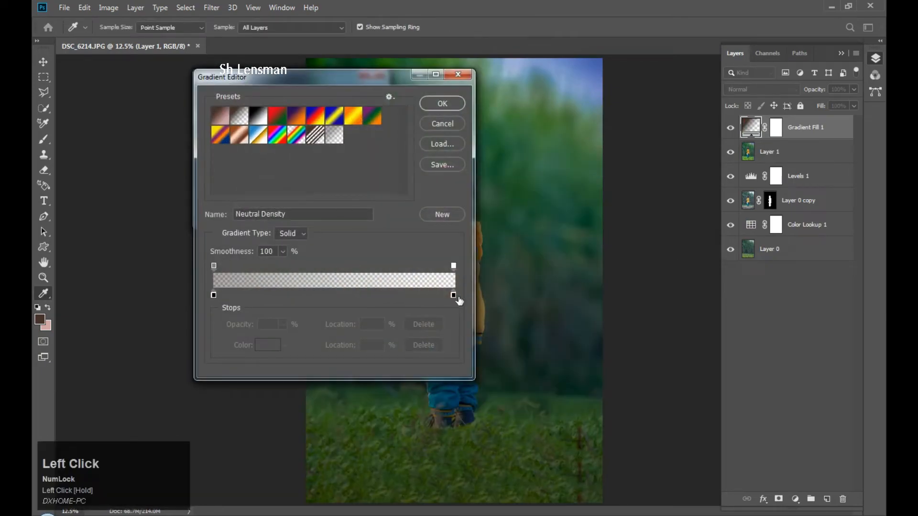
left_click(453, 295)
left_click(429, 350)
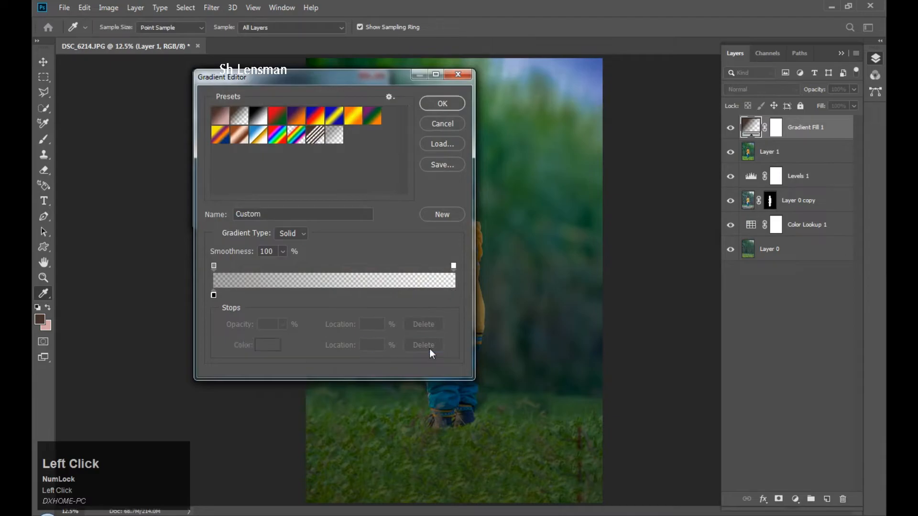
left_click(214, 296)
left_click(280, 350)
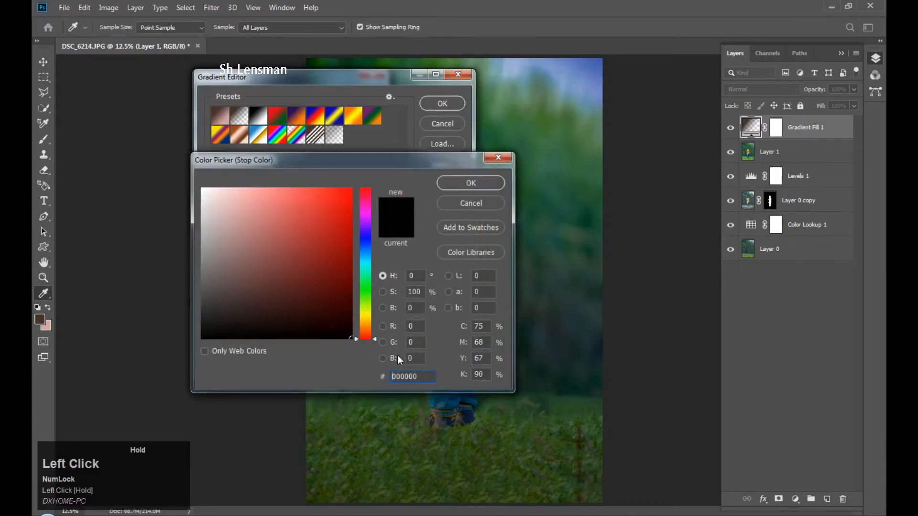
left_click(498, 179)
left_click(428, 110)
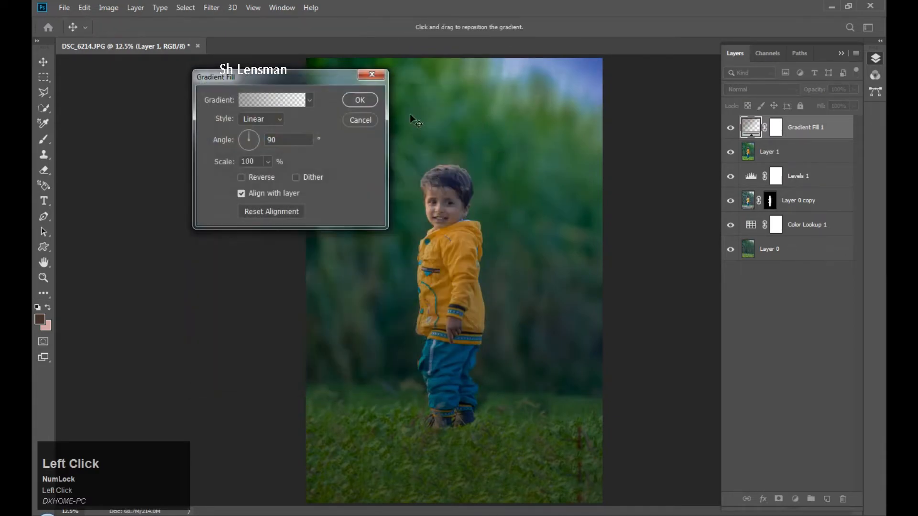
Set the gradient style to Radial and reposition the vignette's centre on the photo.
left_click(281, 115)
left_click(258, 139)
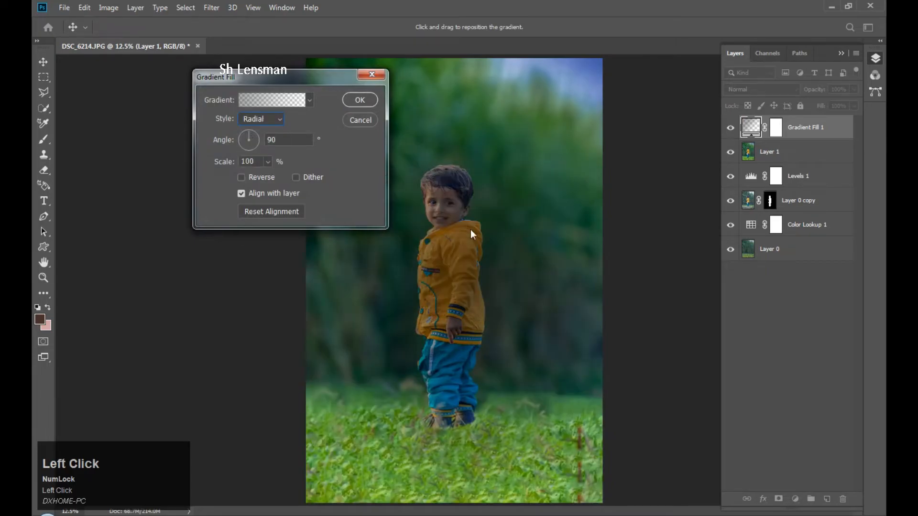
left_click_drag(458, 237, 446, 200)
left_click(258, 121)
left_click(253, 145)
left_click(259, 122)
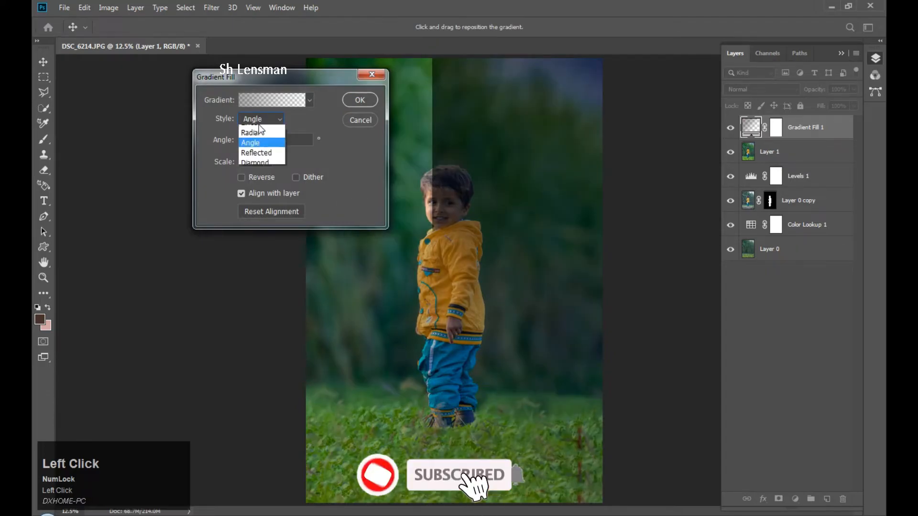
left_click(258, 134)
Set gradient scale to 243% and angle to 31.05°, reverse it, and confirm the fill.
left_click(268, 161)
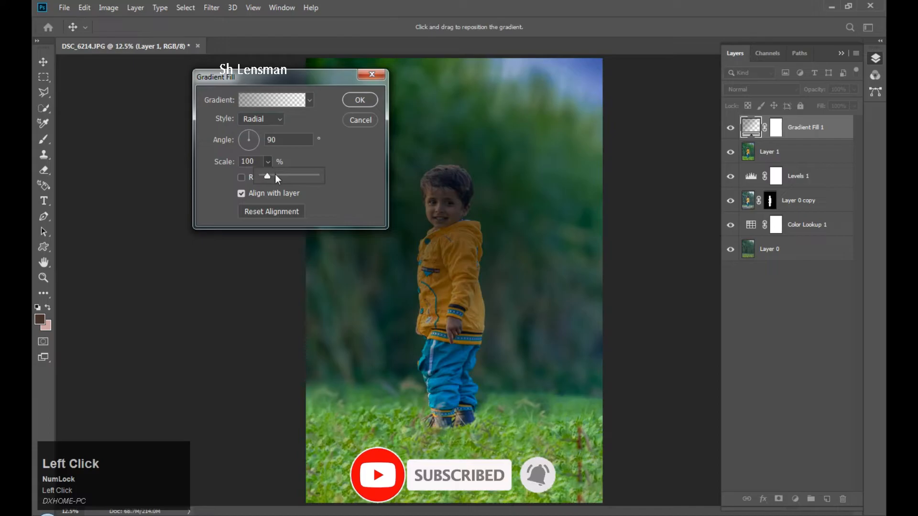
left_click(275, 177)
left_click(254, 137)
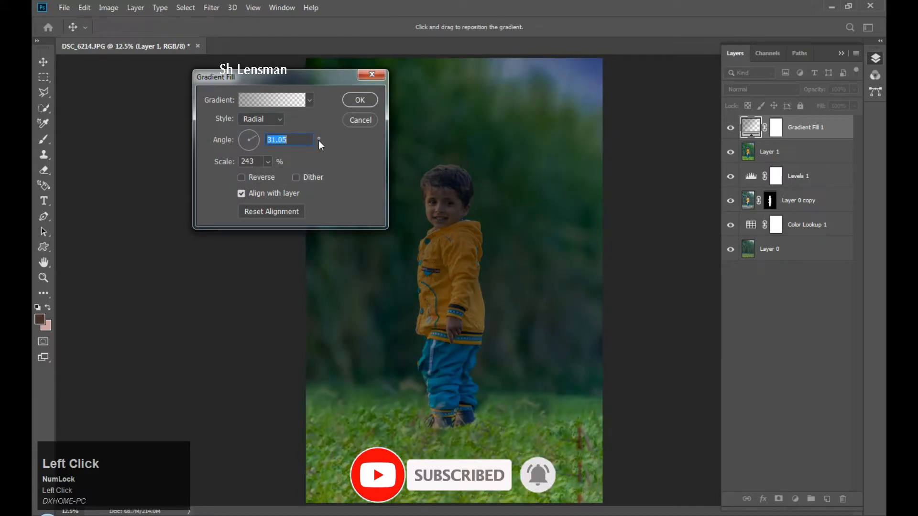
left_click(264, 176)
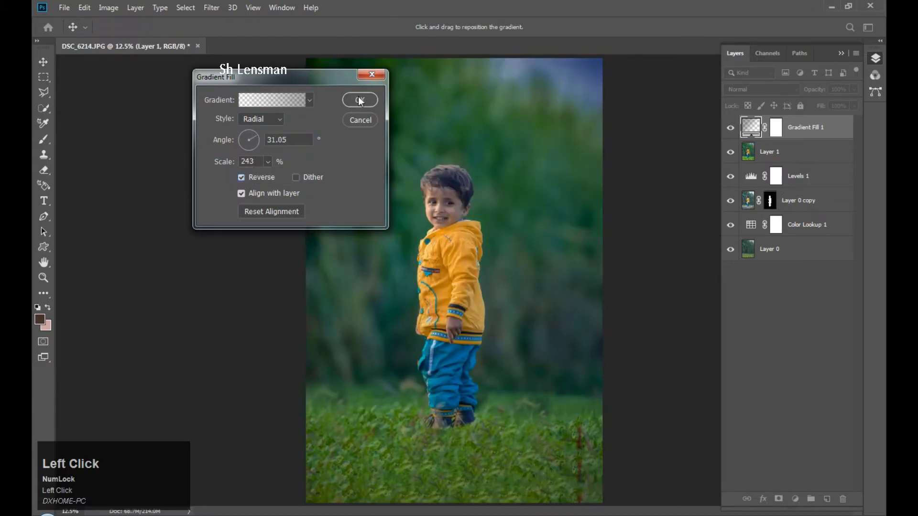
key("ctrl+space")
key("Return")
Toggle the Gradient Fill's visibility to compare the photo with and without the vignette.
left_click(730, 128)
left_click(731, 128)
left_click(731, 129)
left_click(731, 129)
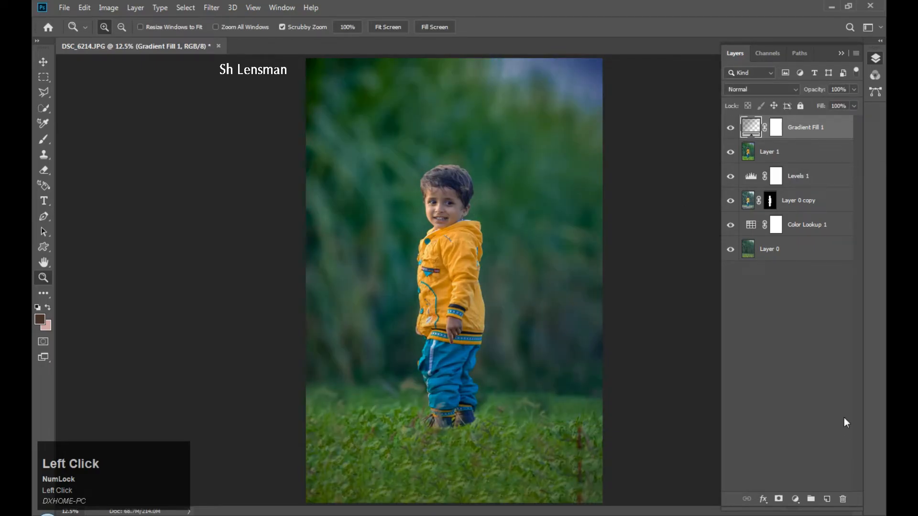
Add a Levels adjustment layer, pull its white input down to 240, and close Properties.
left_click(795, 499)
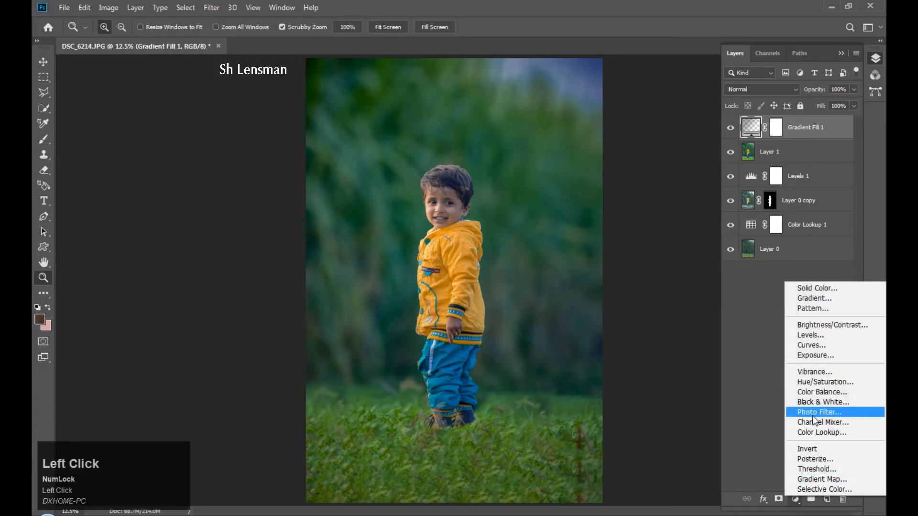
left_click(809, 336)
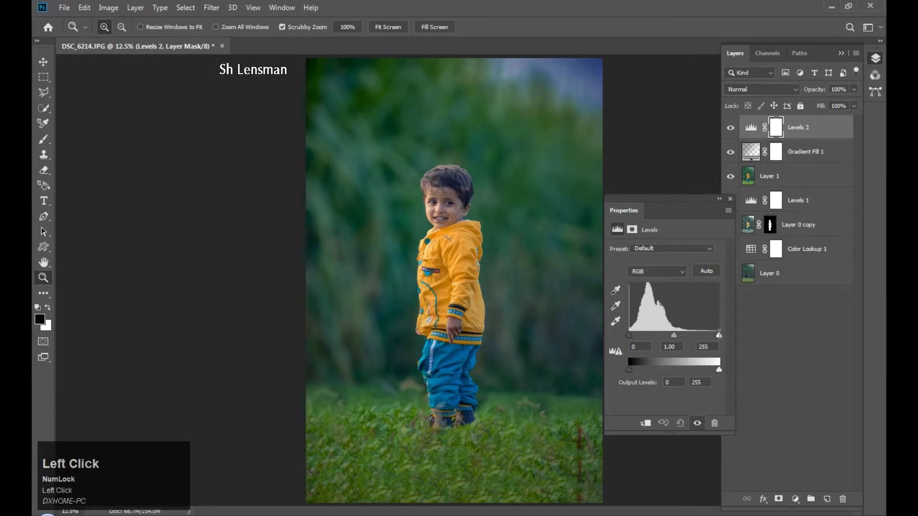
left_click_drag(718, 335, 713, 339)
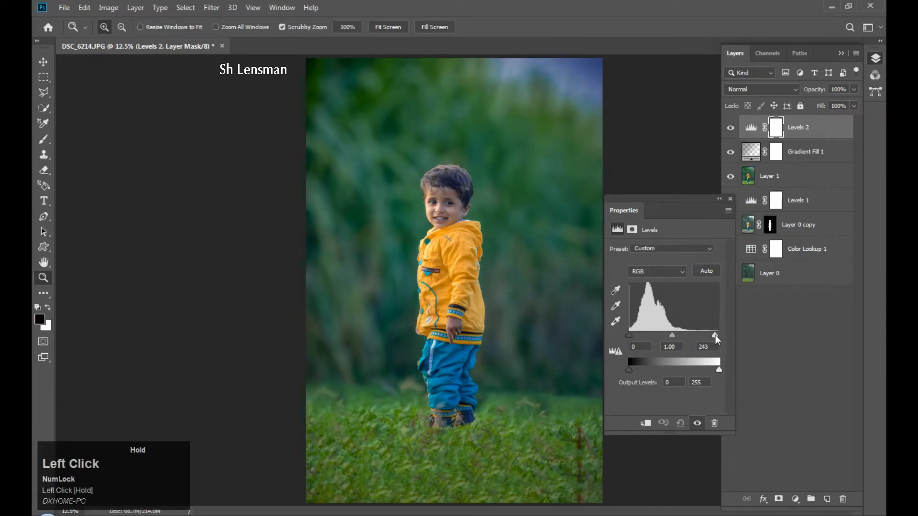
left_click(730, 199)
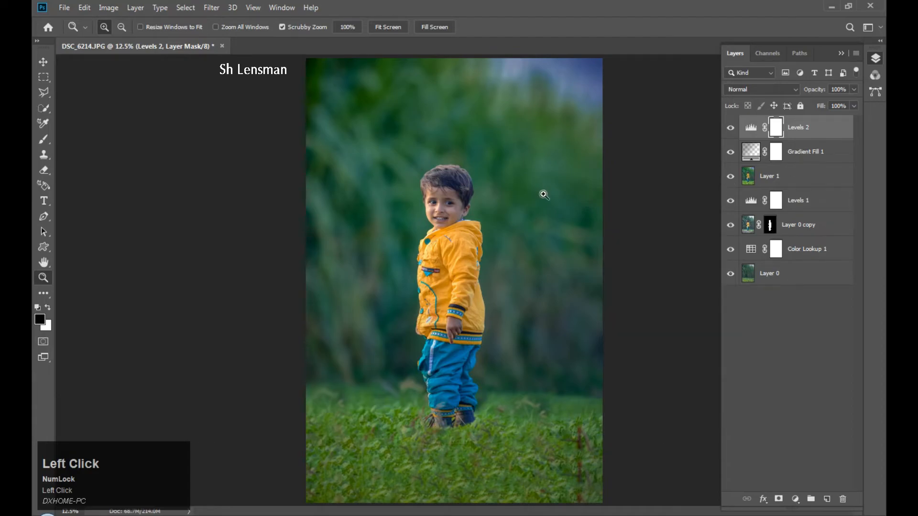
Open the orange flare image from the Downloads folder and zoom out to view it whole.
left_click(64, 8)
left_click(78, 33)
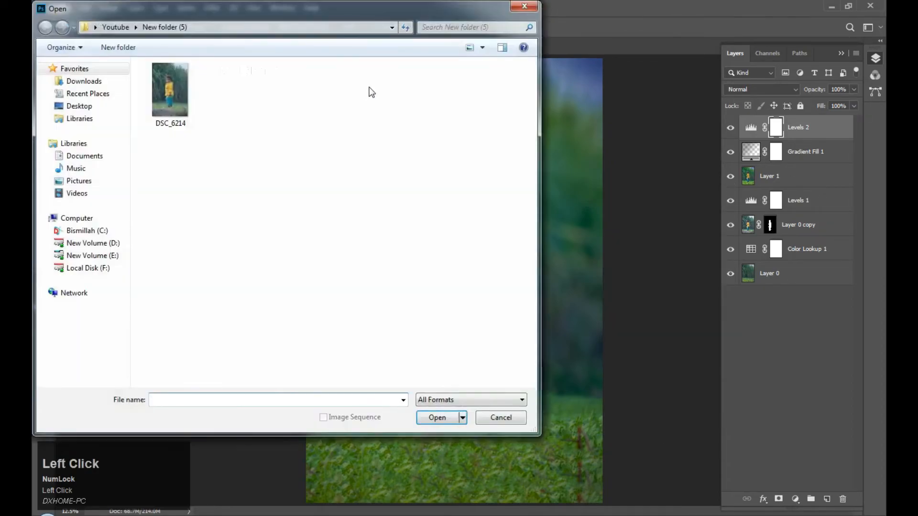
left_click(89, 81)
left_click(167, 219)
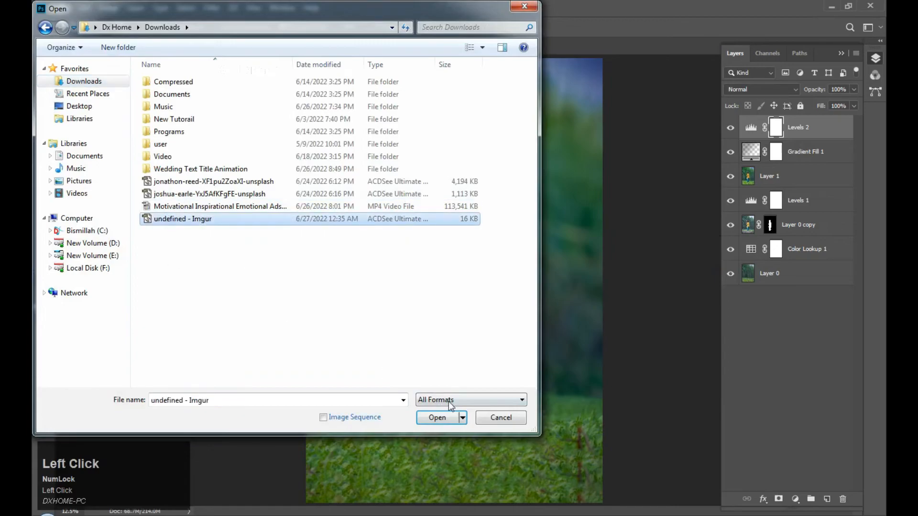
left_click(454, 418)
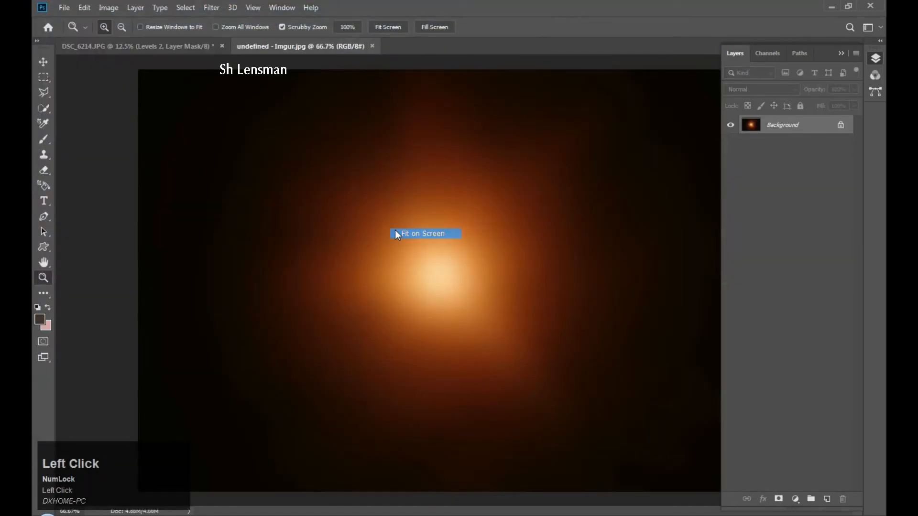
left_click(398, 229, "alt")
Copy the entire flare image, close it, and paste it into DSC_6214 as Layer 2.
key("ctrl+a")
key("ctrl+c")
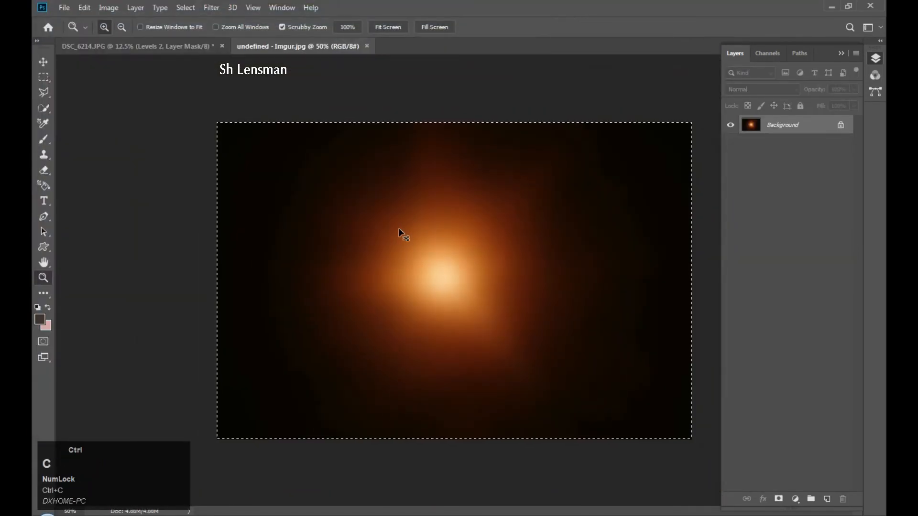
key("ctrl+w")
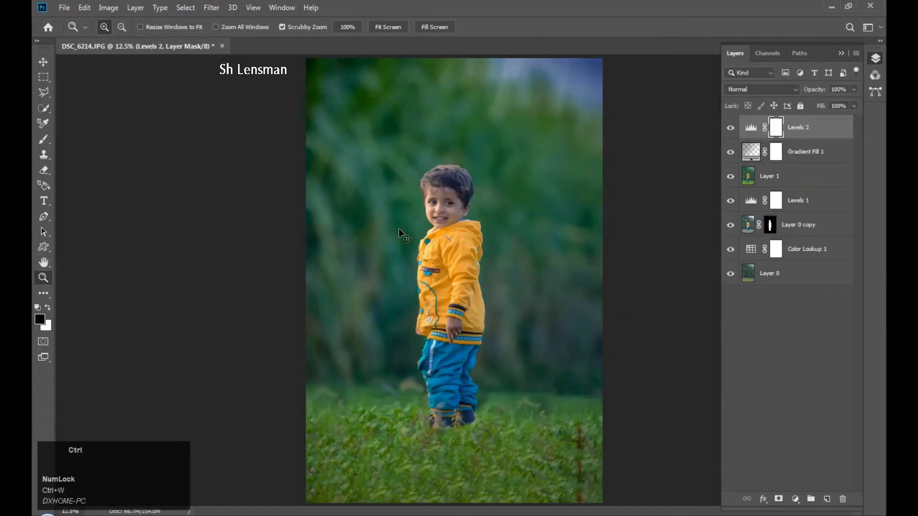
key("ctrl+v")
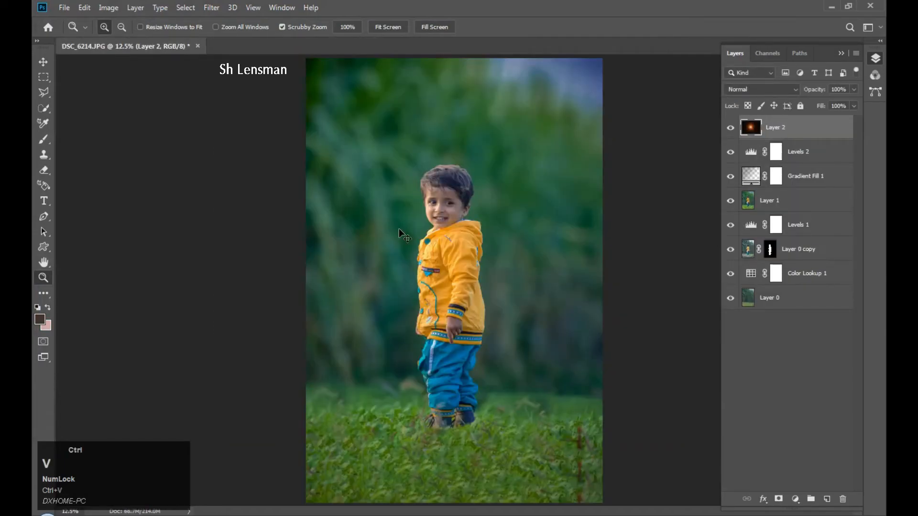
Set the flare layer to Screen blend mode and enlarge it over the upper left as a glow.
left_click(762, 90)
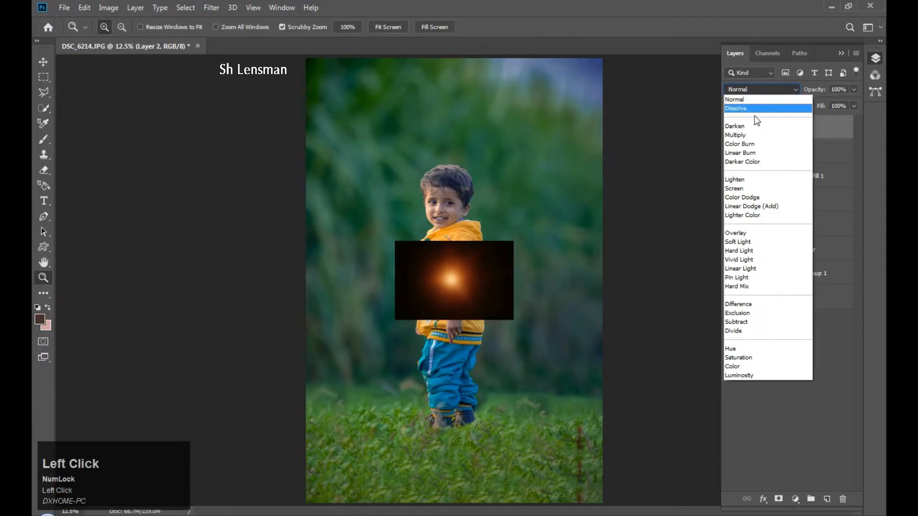
left_click(746, 187)
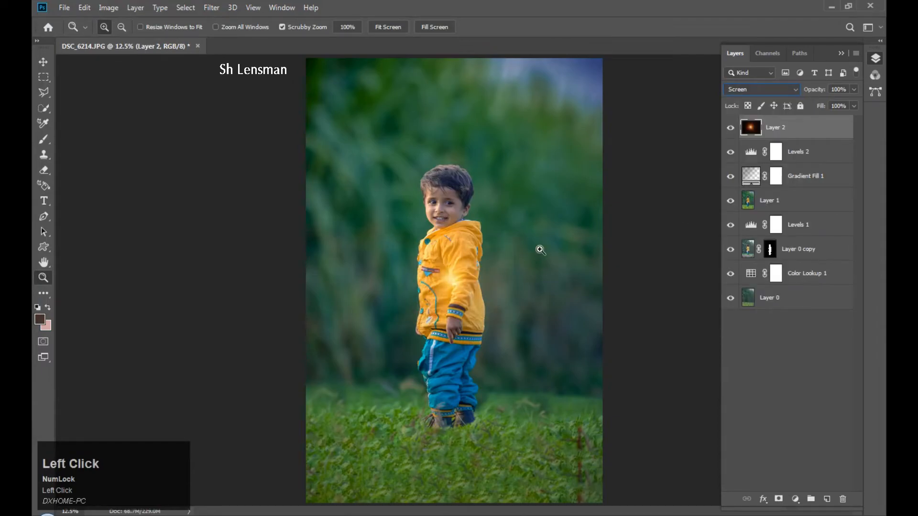
key("ctrl+t")
left_click_drag(514, 241, 608, 178)
left_click_drag(491, 258, 364, 229)
left_click_drag(359, 130, 359, 48)
left_click_drag(252, 356, 38, 440)
left_click_drag(380, 251, 326, 196)
left_click_drag(625, 389, 706, 429)
left_click_drag(465, 304, 436, 296)
key("Return")
Toggle the flare's visibility to compare, then add an empty Layer 3 on top.
key("z")
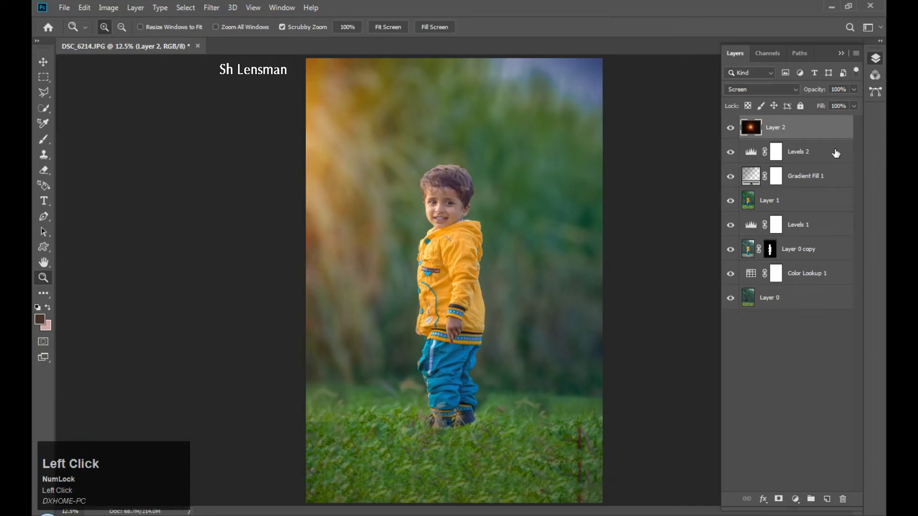
left_click(730, 128)
left_click(730, 128)
left_click(827, 499)
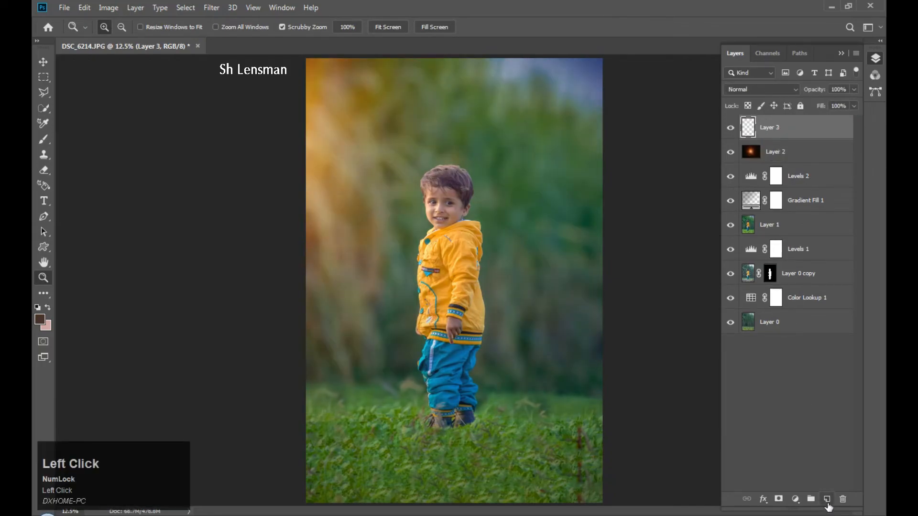
Apply Image the merged visible picture onto Layer 3 with Normal blending at 100%.
left_click(115, 10)
left_click(139, 180)
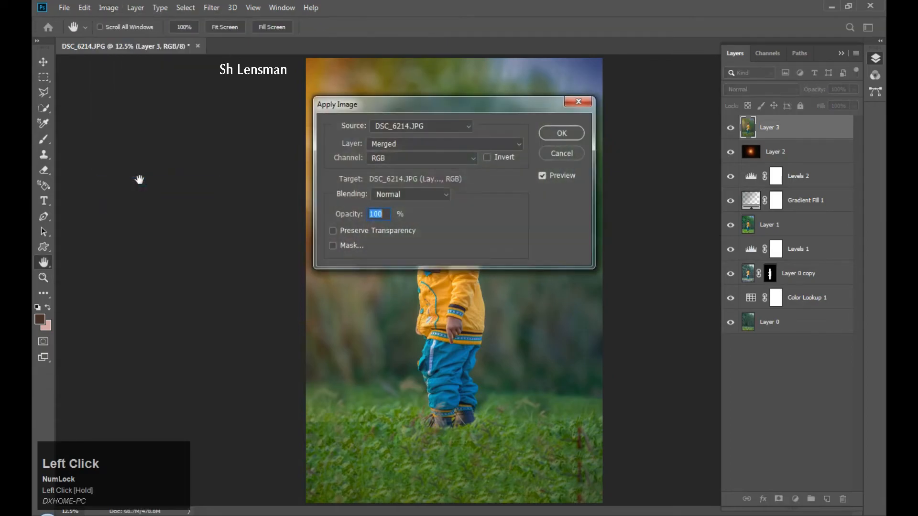
left_click(448, 196)
left_click(387, 205)
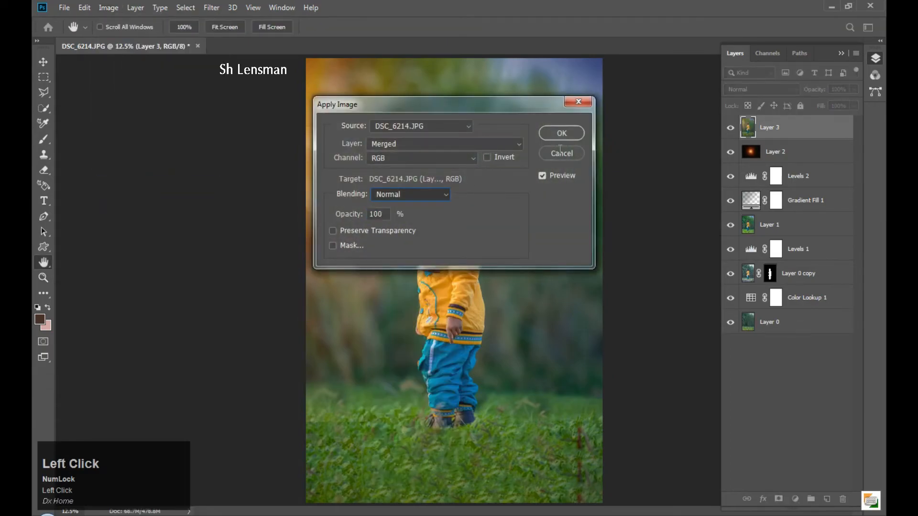
left_click(562, 138)
Dismiss the zoom menu and open the Filter menu.
right_click(421, 241)
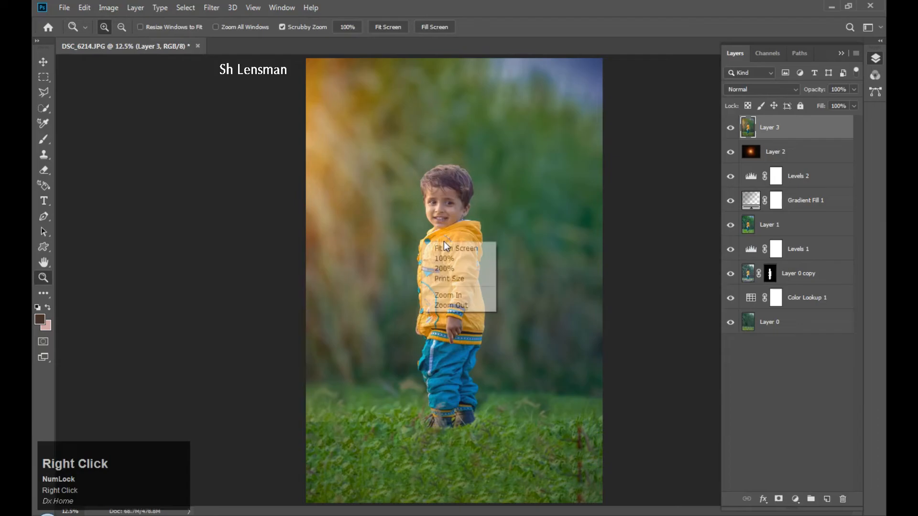
left_click(443, 246, "alt")
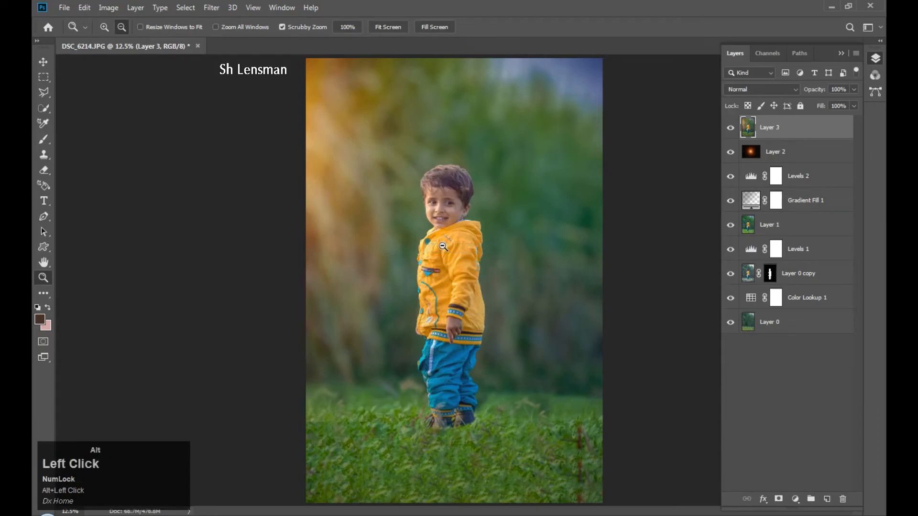
left_click(215, 8)
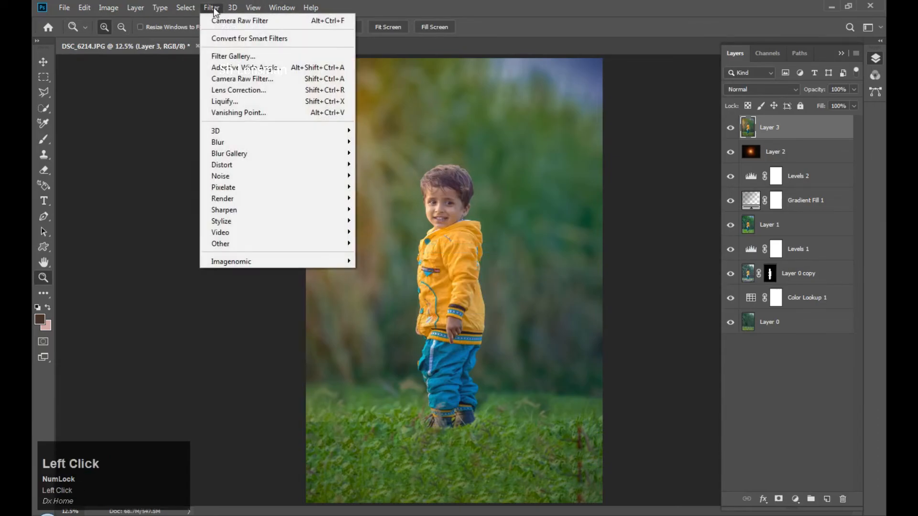
In Camera Raw Calibration, set Red Hue +26/Sat -11, Green Hue +60/Sat +24, Blue Sat +11, Shadows Tint -100.
left_click(256, 82)
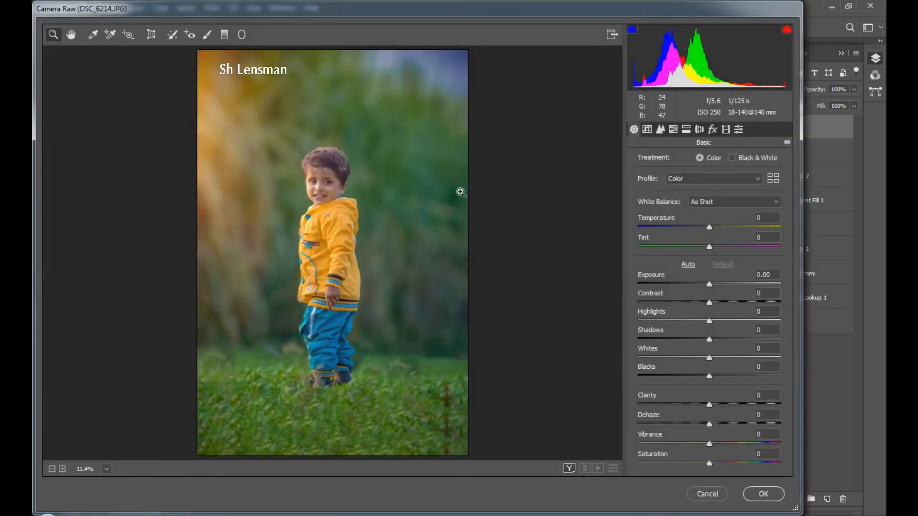
left_click(725, 129)
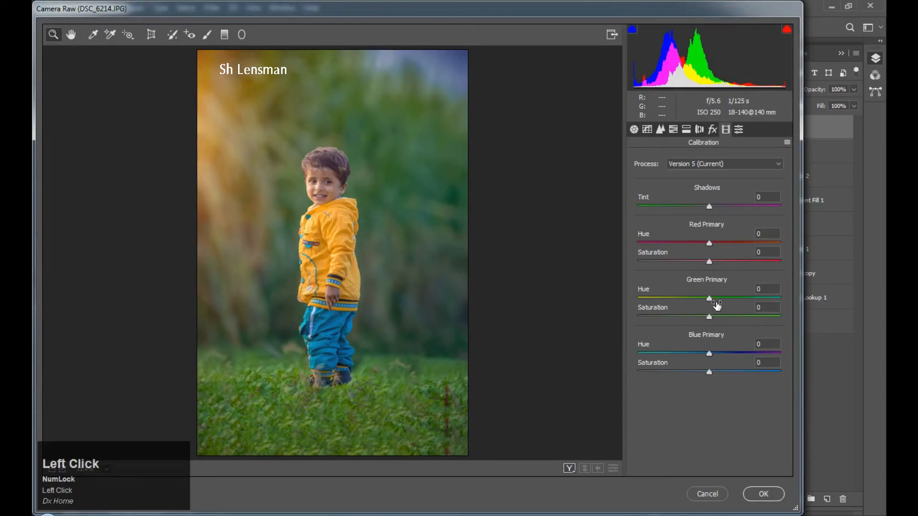
left_click_drag(709, 298, 727, 317)
left_click_drag(709, 243, 729, 245)
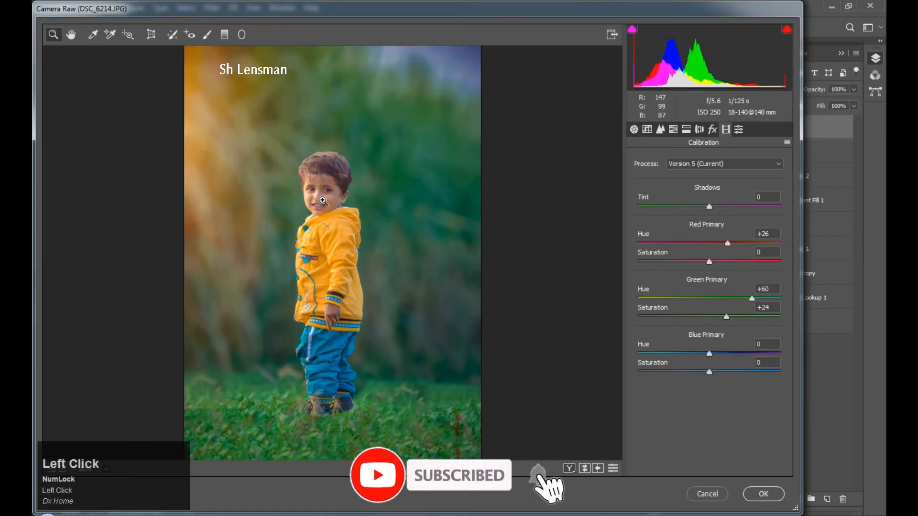
left_click(330, 218)
left_click_drag(348, 240, 366, 201)
mouse_move(709, 261)
left_mouse_down()
mouse_move(697, 262)
mouse_move(719, 266)
left_mouse_up()
left_click_drag(658, 207, 595, 211)
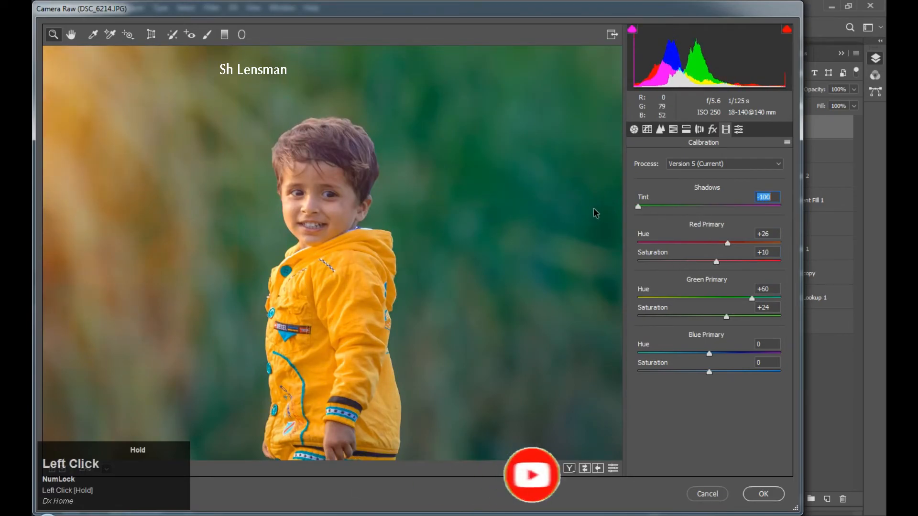
left_click(711, 258)
left_click_drag(730, 269, 701, 265)
mouse_move(727, 376)
left_mouse_down()
mouse_move(709, 375)
mouse_move(716, 374)
left_mouse_up()
left_click(390, 287, "alt")
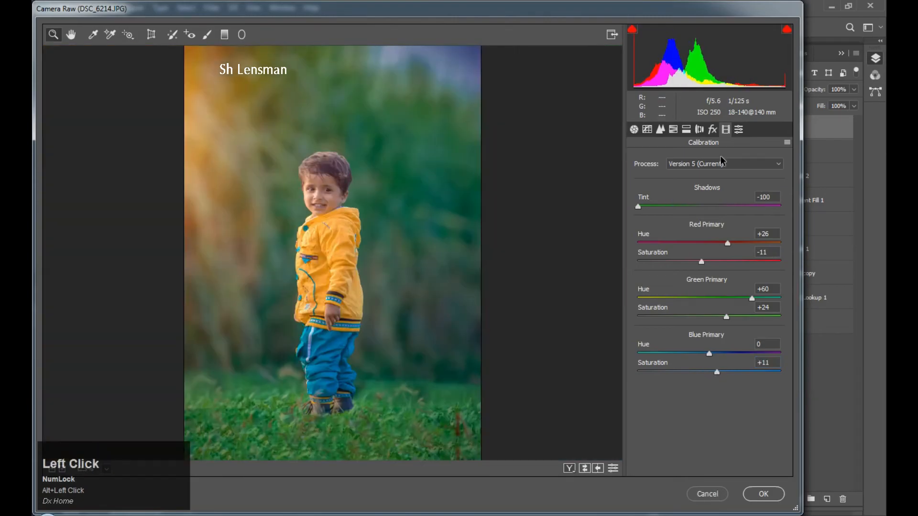
Add a post-crop vignette: Amount -81, Feather 84, Roundness +48, Midpoint 58.
left_click(713, 129)
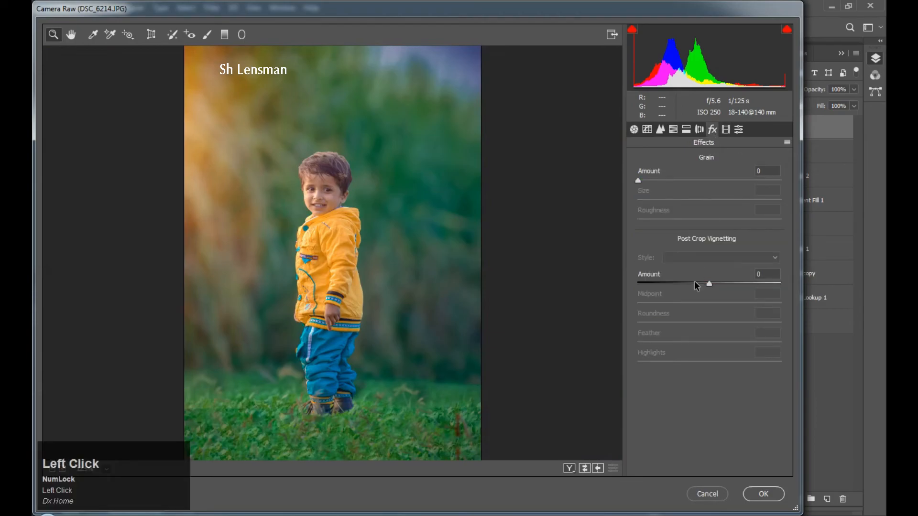
left_click_drag(708, 284, 653, 286)
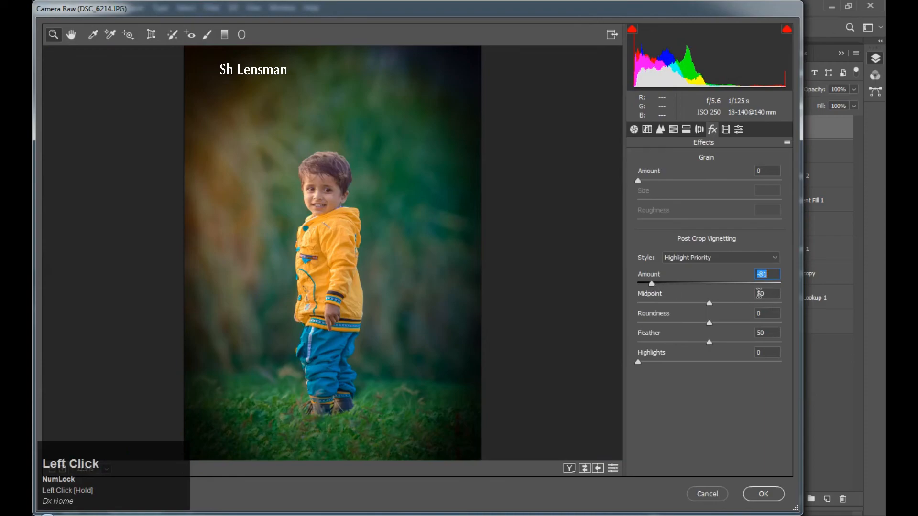
left_click_drag(756, 342, 743, 325)
left_click(744, 323)
left_click_drag(694, 303, 719, 308)
Nudge Exposure up, shift Greens hue to -29 and lower Yellows hue, then apply the Camera Raw grade.
left_click(634, 129)
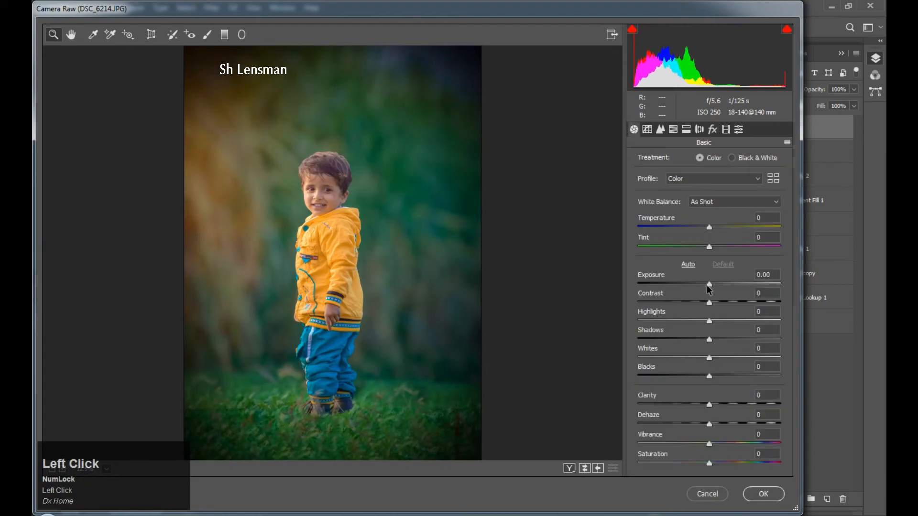
left_click_drag(709, 285, 701, 247)
left_click(673, 129)
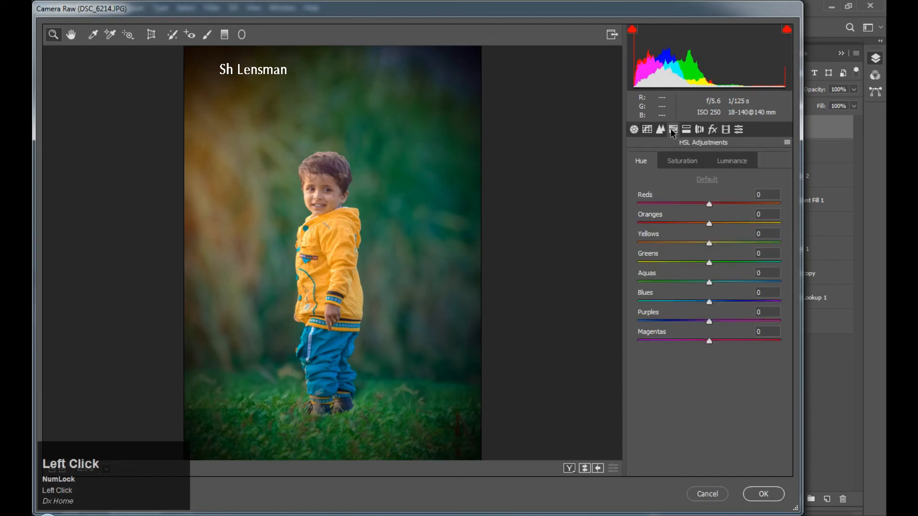
left_click_drag(658, 262, 690, 246)
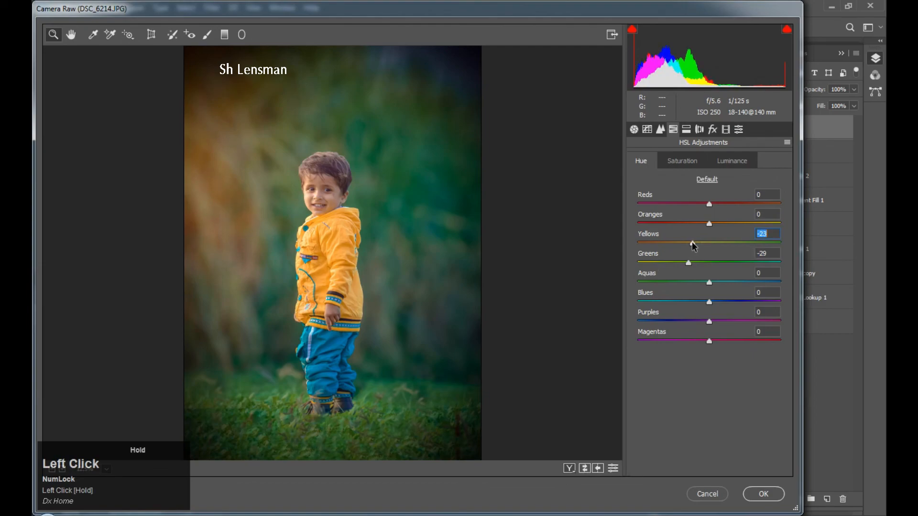
left_click_drag(708, 243, 702, 224)
left_click(763, 494)
Fit the photo on screen and toggle Layer 3 to compare the graded and ungraded versions.
right_click(435, 219)
left_click(457, 235)
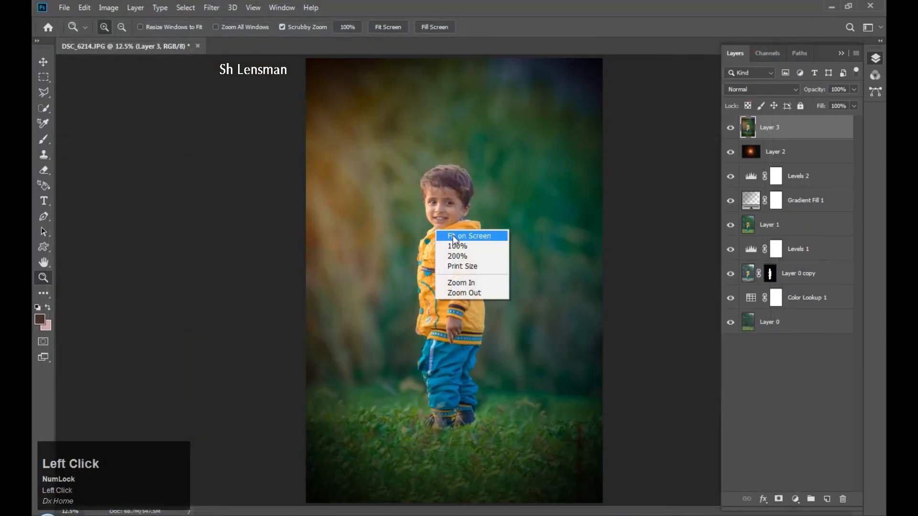
left_click(731, 128)
left_click(730, 128)
left_click(458, 198)
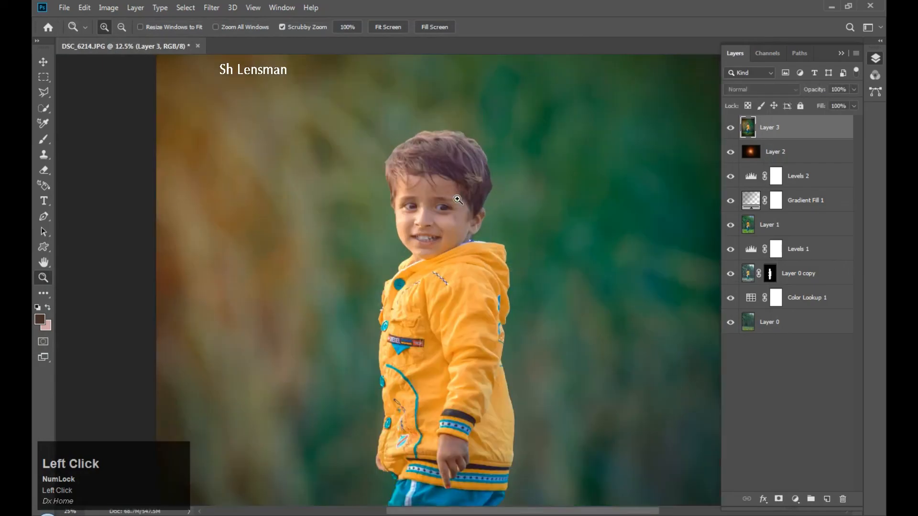
right_click(470, 206)
left_click(475, 211)
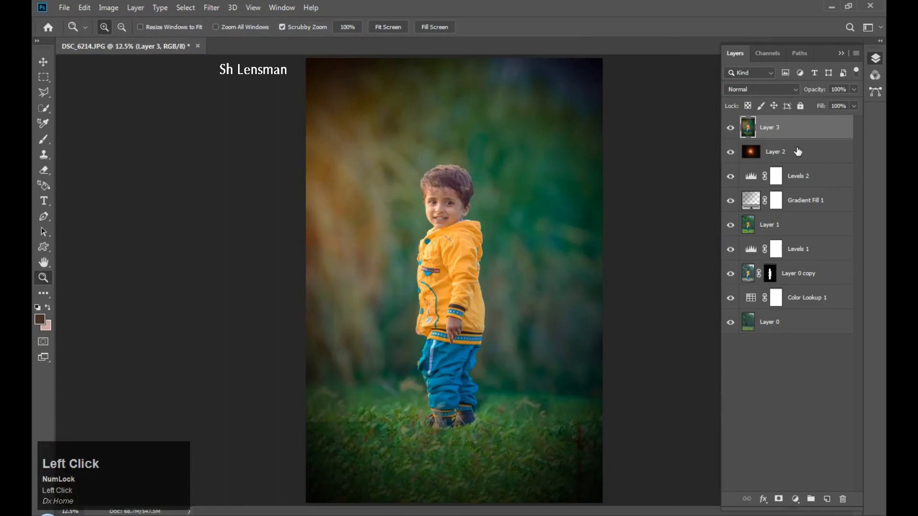
Open the History panel, view the original snapshot, then restore the latest edited state.
left_click(269, 9)
left_click(302, 211)
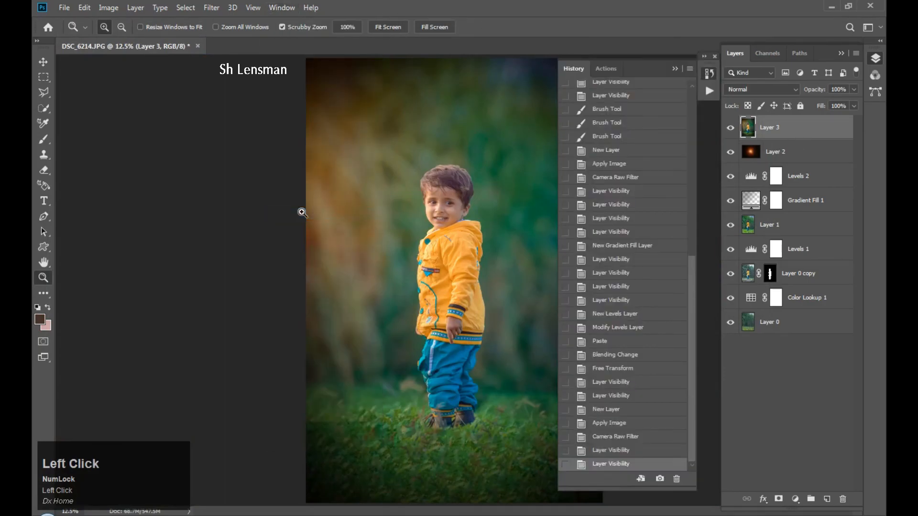
left_click_drag(690, 282, 689, 100)
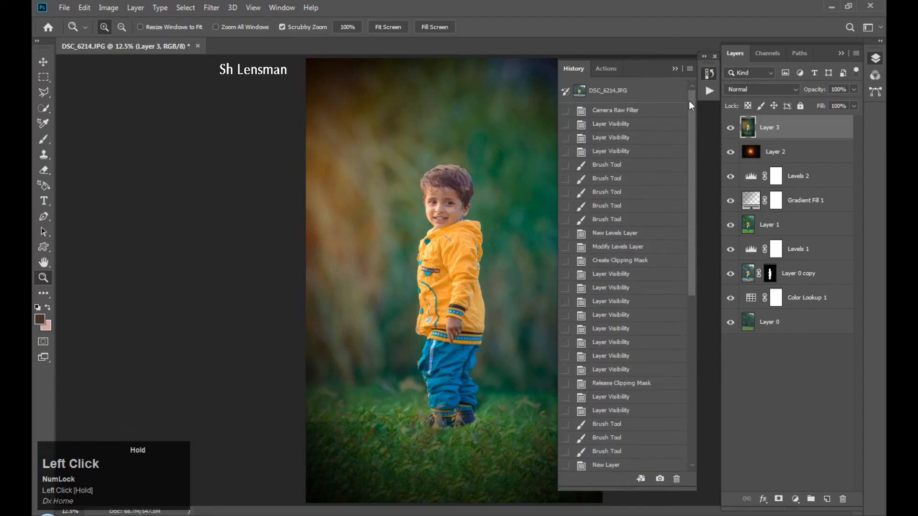
left_click(629, 92)
left_click_drag(692, 159, 641, 446)
left_click(623, 464)
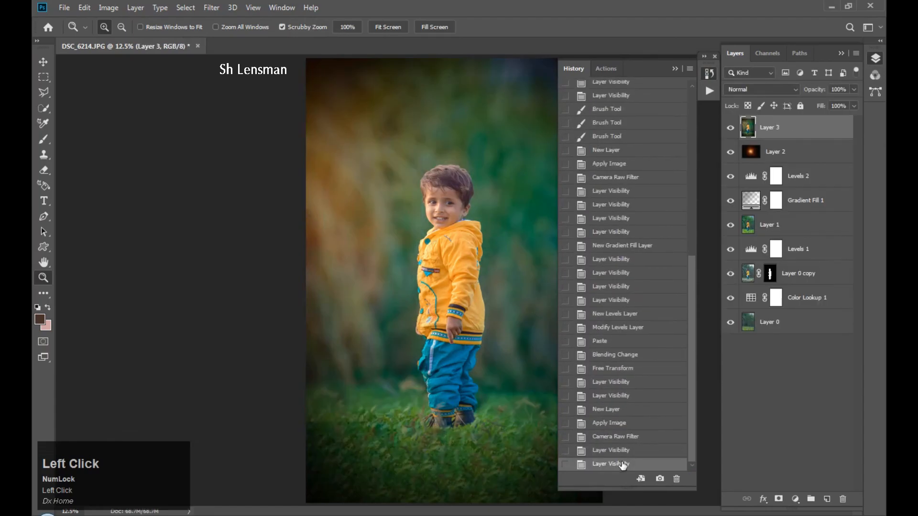